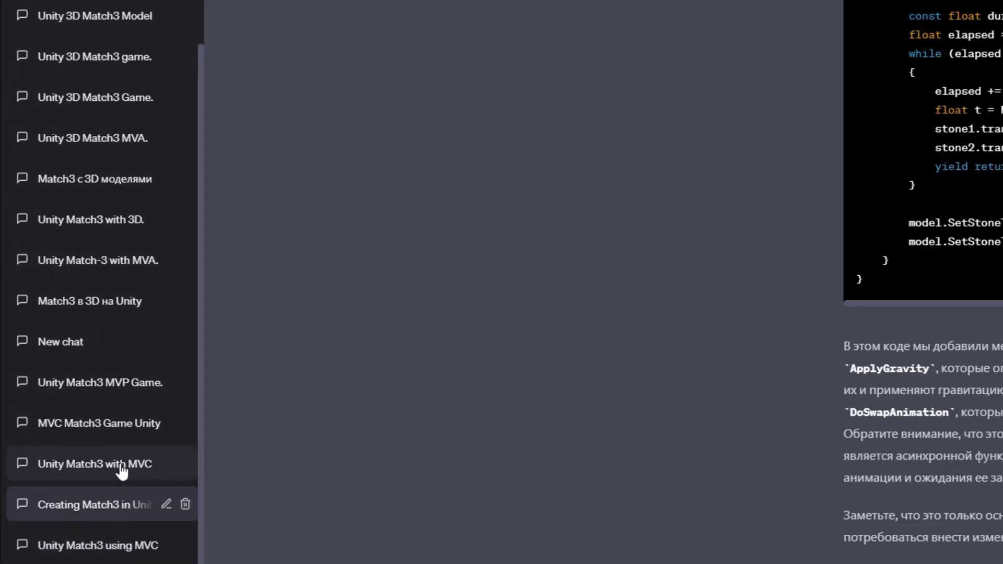
# Step: Open the Unity Match3 MVP Game chat to the reply comparing presenter steps 3 and 6
pyautogui.click(122, 469)
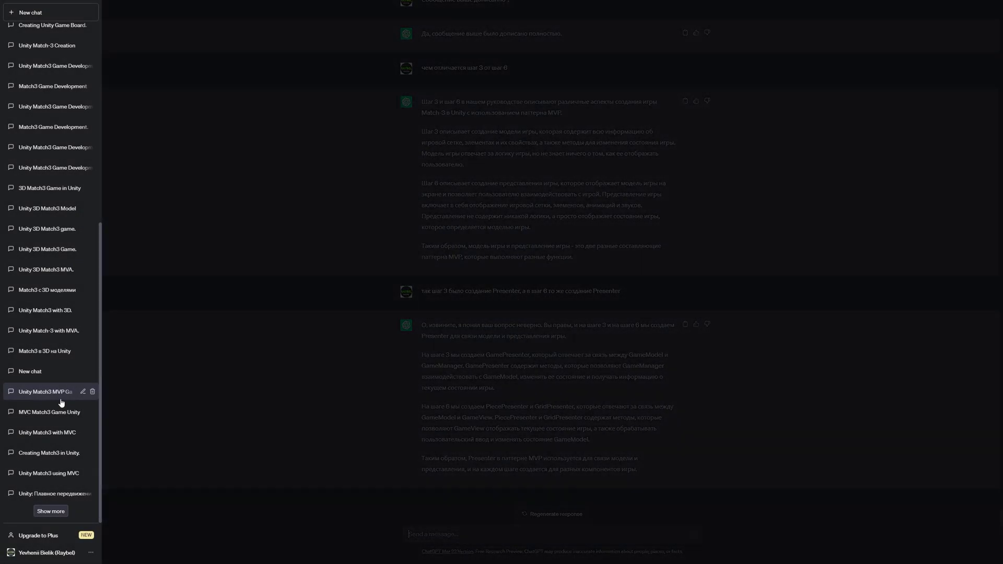
pyautogui.scroll(2, 61, 402)
pyautogui.scroll(2, 61, 402)
pyautogui.scroll(2, 62, 404)
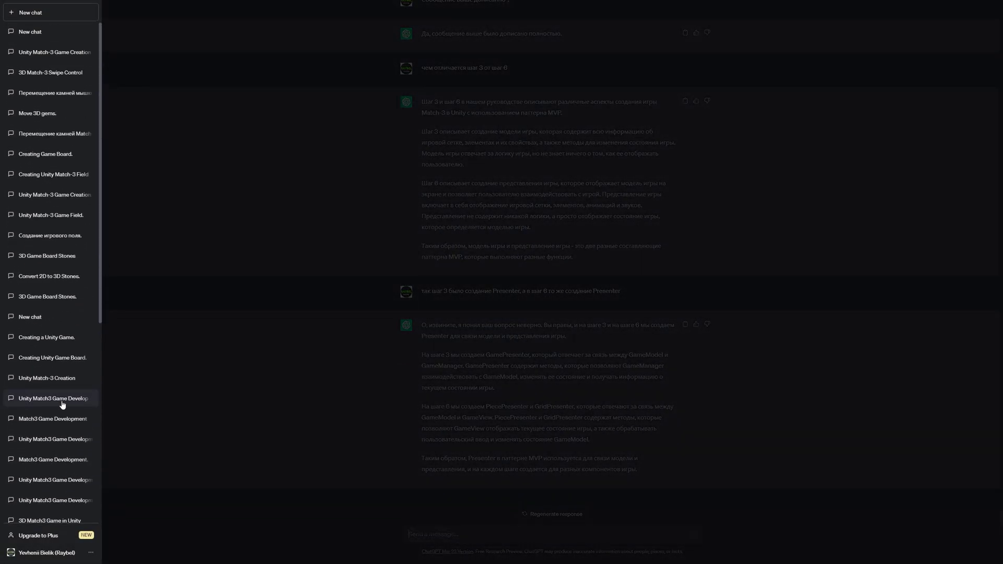
pyautogui.scroll(-3, 61, 403)
pyautogui.scroll(-3, 62, 401)
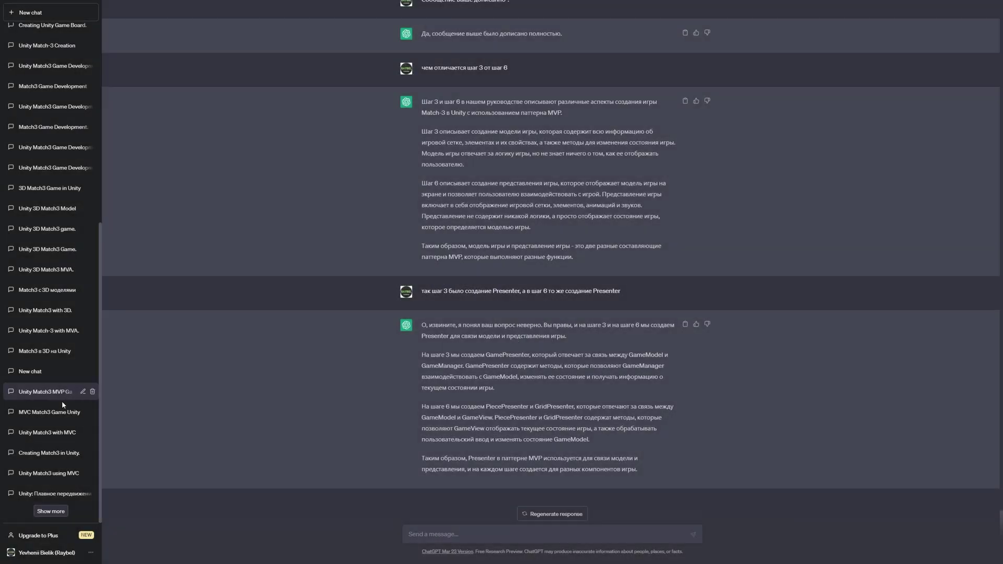
# Step: Show the Unity Match3 using MVC chat's 15-step plan with step 4's Cell class code
pyautogui.press('Return')
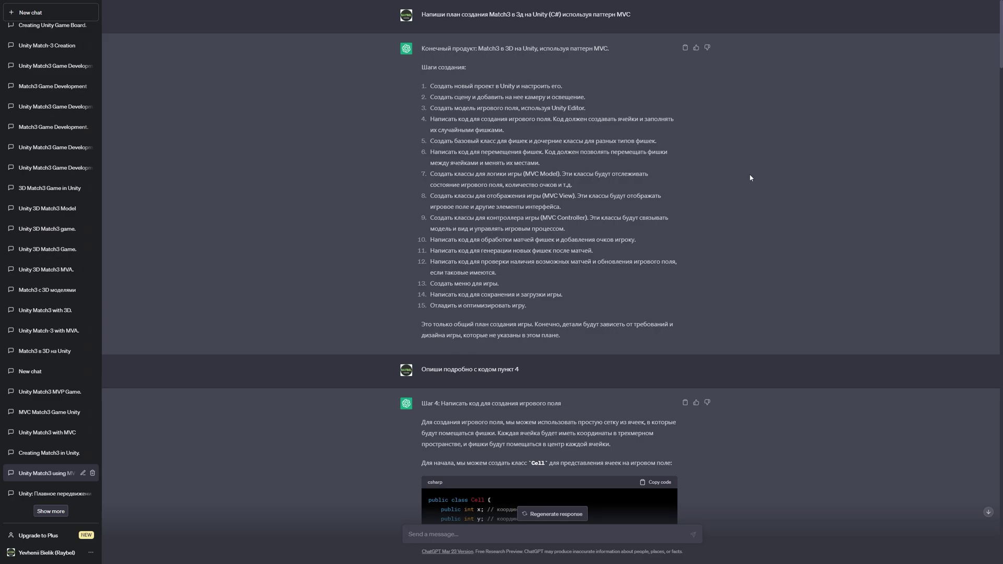
pyautogui.scroll(-4, 609, 218)
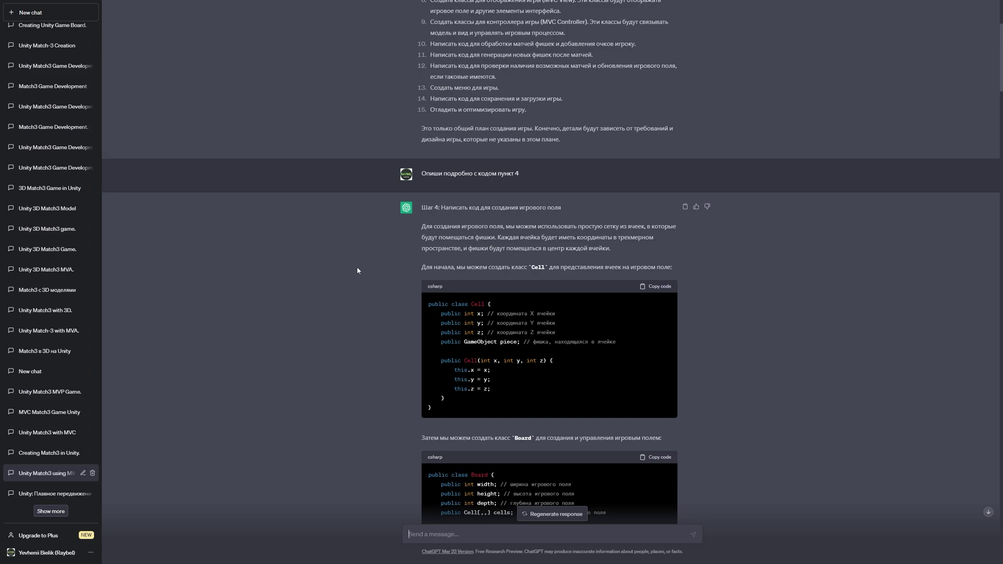
pyautogui.scroll(-1, 357, 270)
pyautogui.scroll(-4, 357, 270)
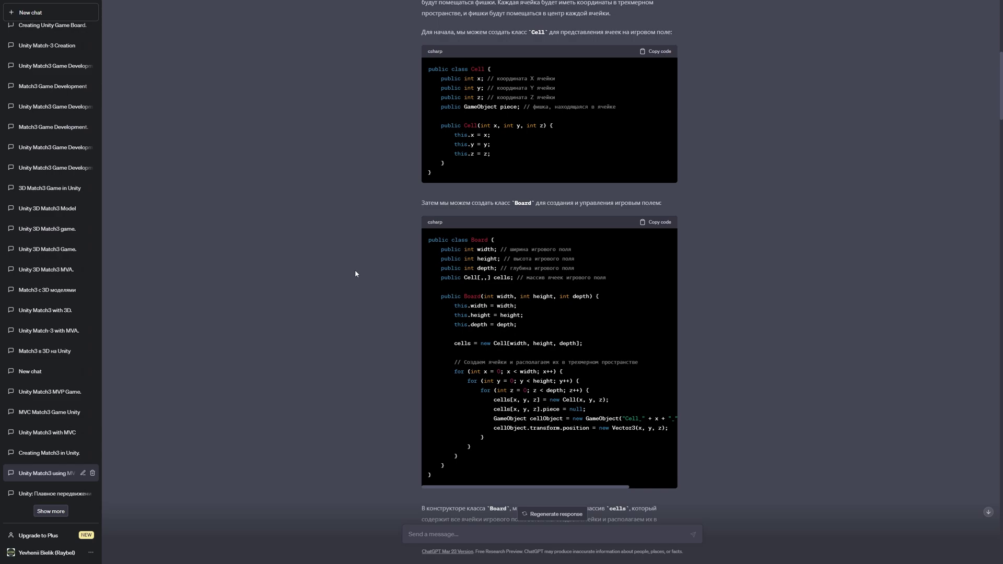
pyautogui.scroll(-3, 356, 274)
pyautogui.scroll(-2, 355, 273)
pyautogui.scroll(-3, 355, 274)
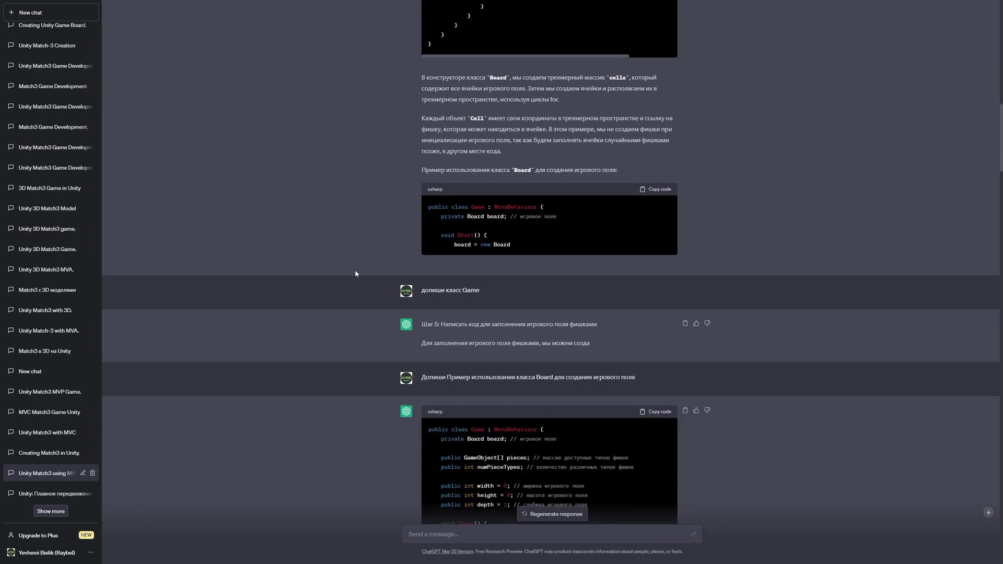
pyautogui.scroll(-2, 356, 274)
pyautogui.scroll(-5, 357, 275)
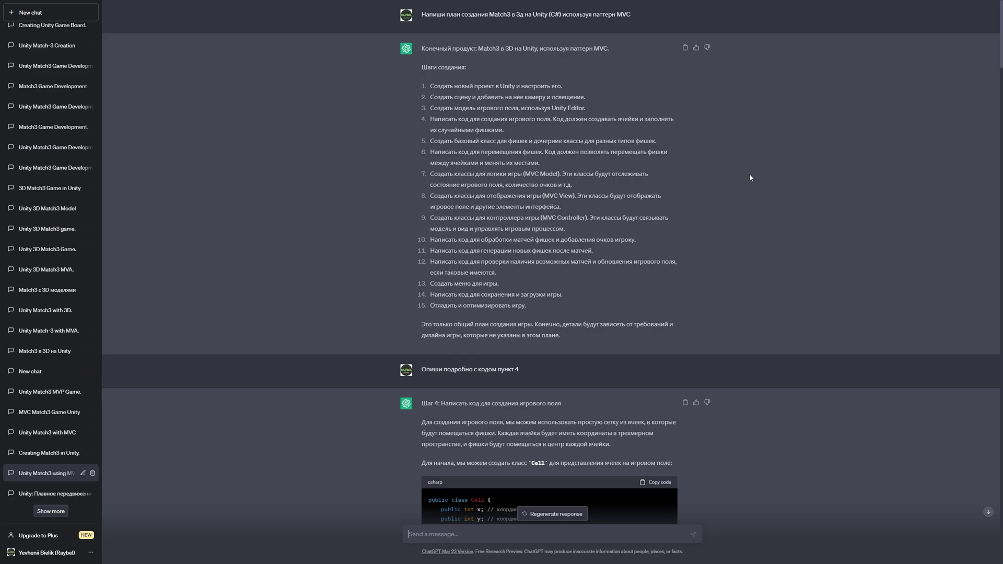
# Step: Scroll down through the Game class and Piece script code answers
pyautogui.scroll(-4, 356, 271)
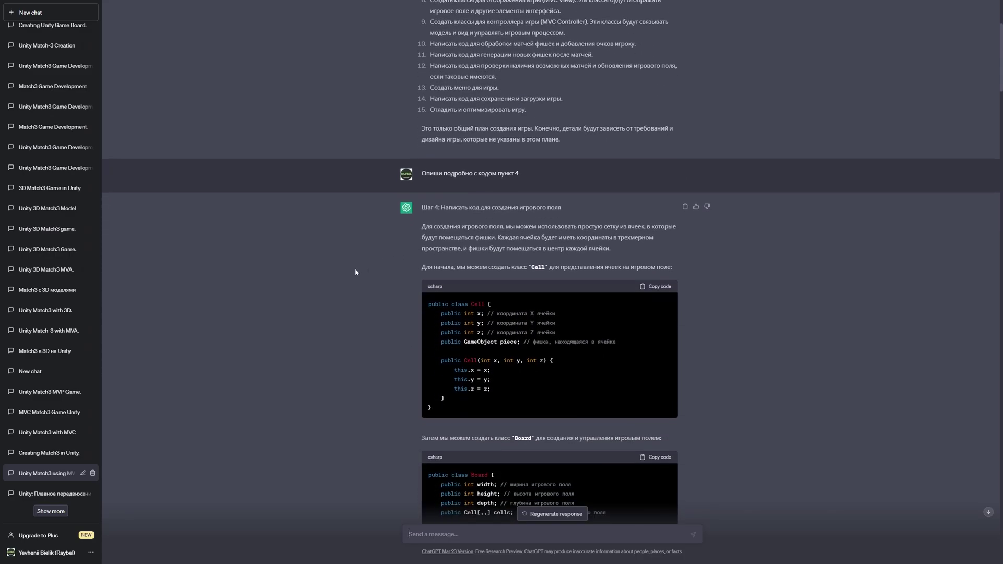
pyautogui.scroll(-10, 355, 272)
pyautogui.scroll(-2, 356, 273)
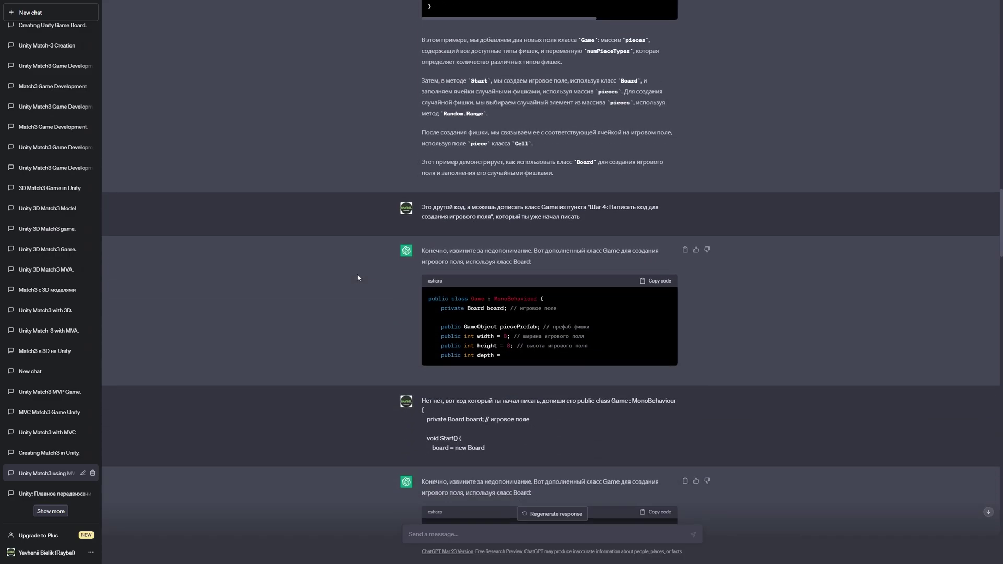
pyautogui.scroll(-3, 366, 278)
pyautogui.scroll(-3, 391, 284)
pyautogui.scroll(-10, 391, 286)
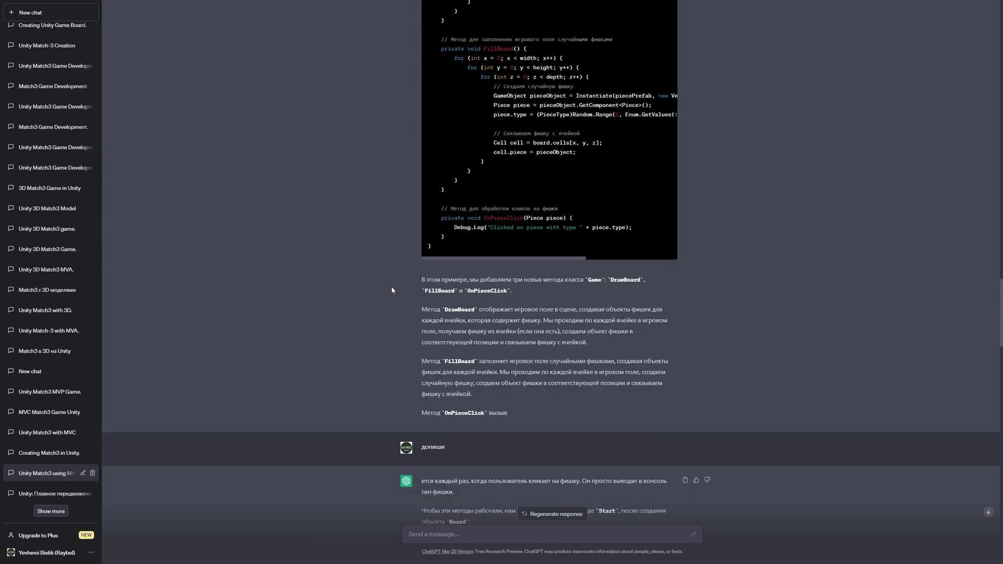
pyautogui.scroll(-5, 390, 287)
pyautogui.scroll(-4, 392, 290)
pyautogui.scroll(-5, 393, 289)
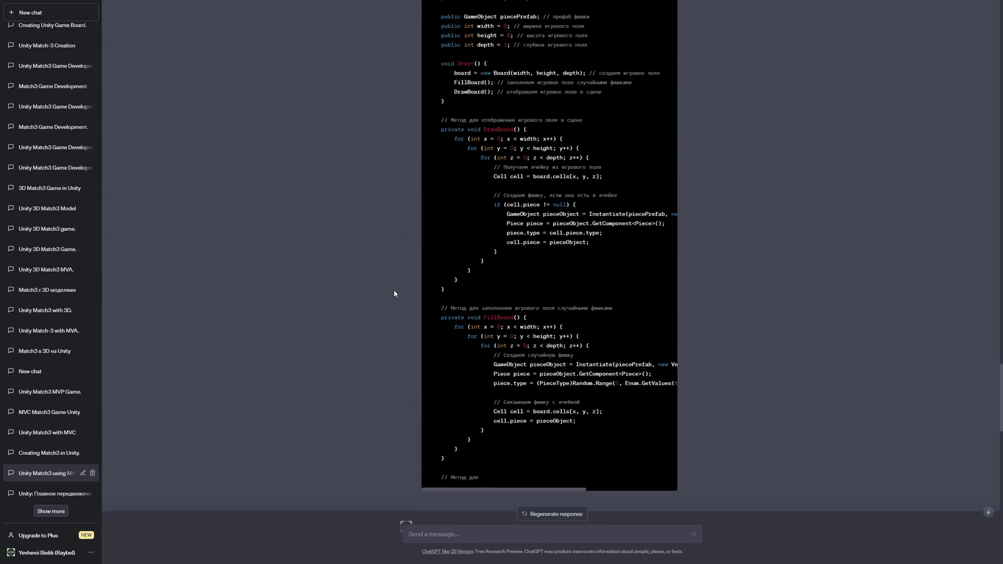
pyautogui.scroll(-5, 394, 290)
pyautogui.scroll(-3, 394, 289)
# Step: Highlight passages in the answer and user messages, clearing each selection afterwards
pyautogui.moveTo(426, 206); pyautogui.dragTo(447, 246)
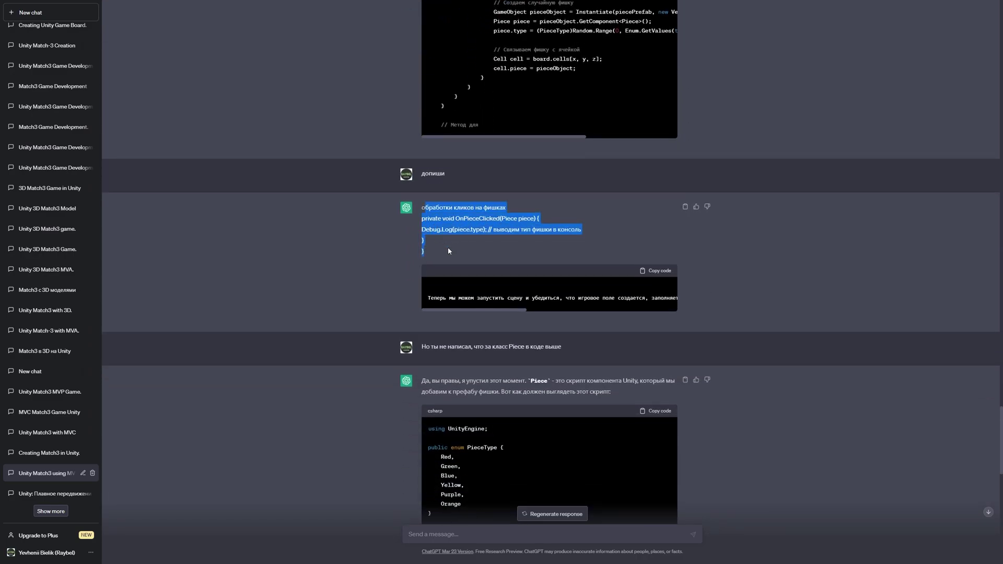
pyautogui.click(448, 261)
pyautogui.moveTo(450, 310)
pyautogui.mouseDown()
pyautogui.moveTo(655, 320)
pyautogui.moveTo(367, 309)
pyautogui.mouseUp()
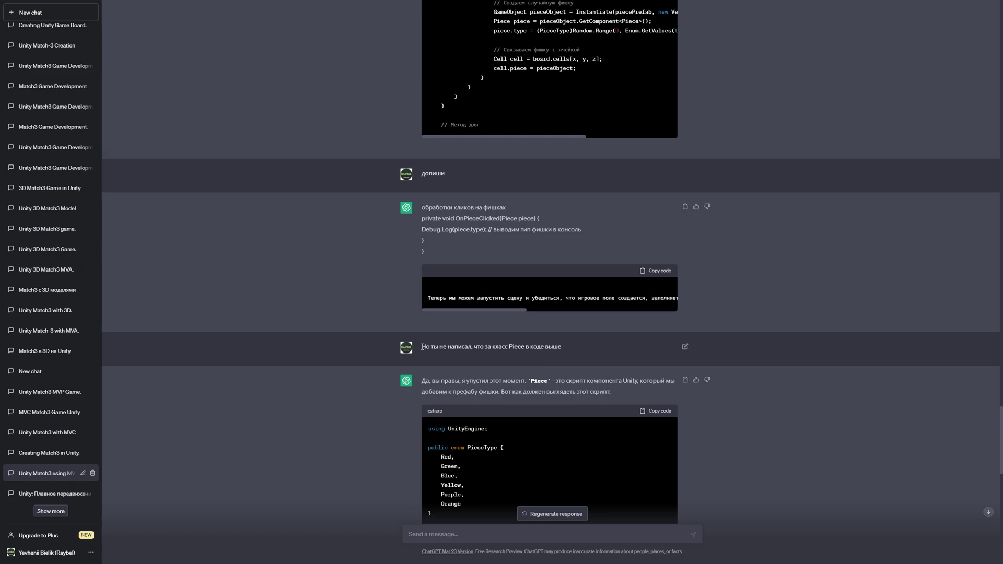
pyautogui.moveTo(420, 347); pyautogui.dragTo(603, 350)
pyautogui.click(603, 351)
pyautogui.scroll(-1, 597, 351)
pyautogui.scroll(-2, 493, 318)
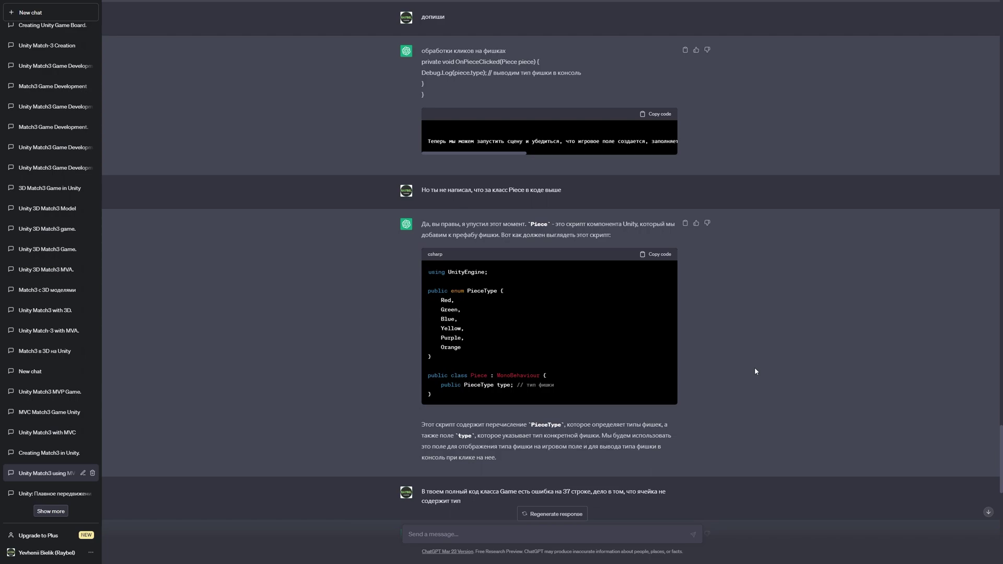
pyautogui.scroll(-3, 753, 367)
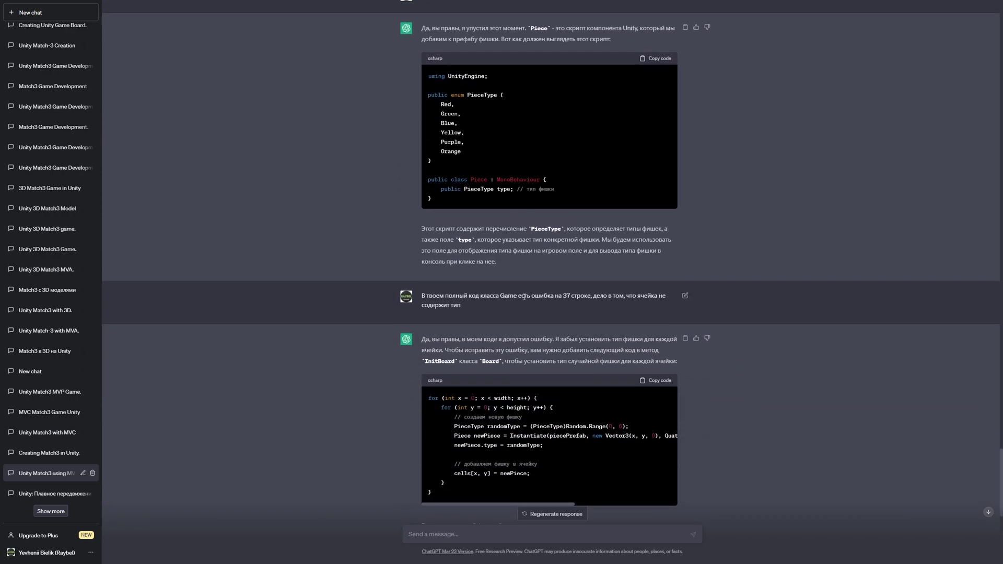
pyautogui.moveTo(540, 296); pyautogui.dragTo(614, 313)
pyautogui.click(614, 312)
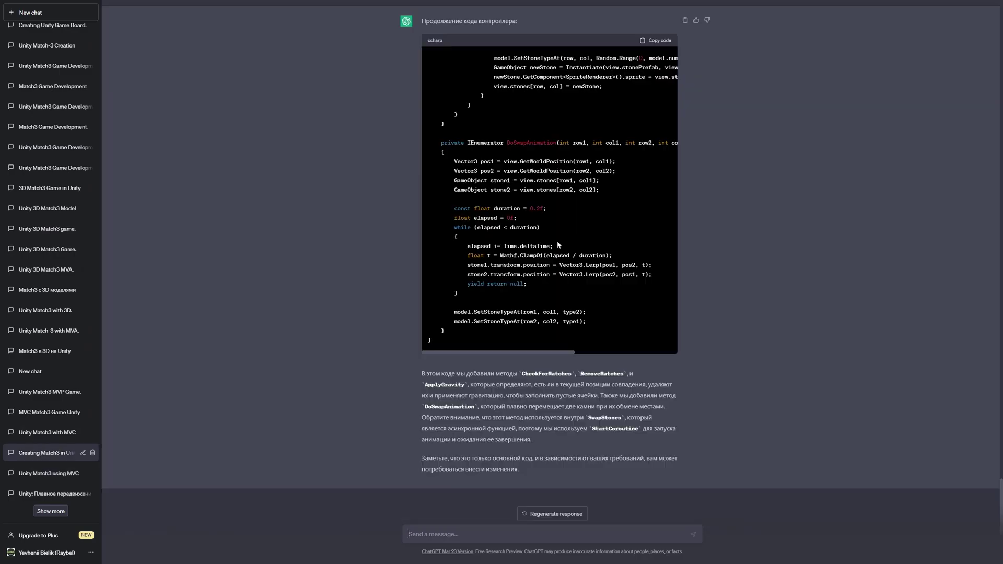
# Step: Find and open the Unity Match3 with MVC chat in the sidebar
pyautogui.scroll(10, 768, 310)
pyautogui.scroll(10, 768, 282)
pyautogui.scroll(10, 767, 250)
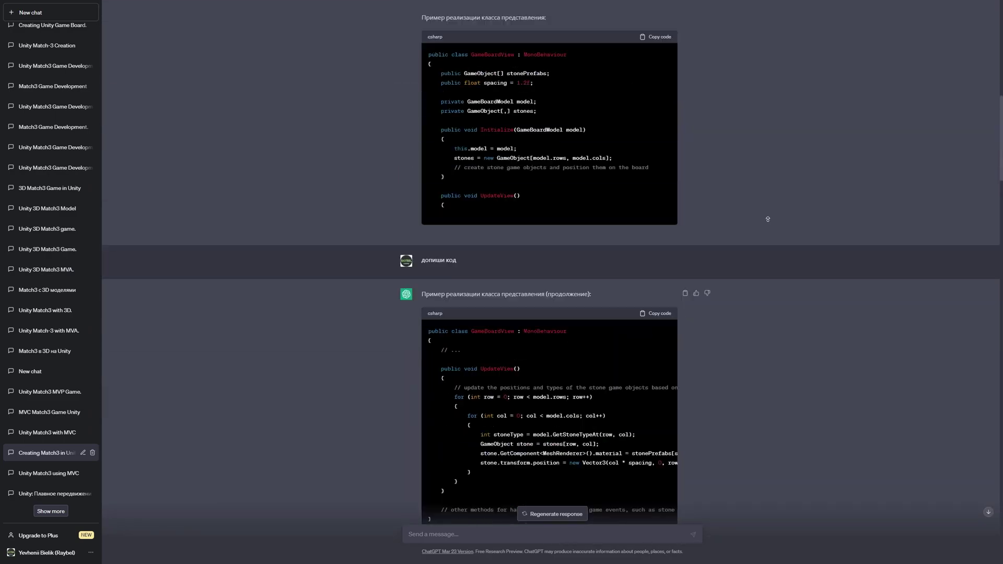
pyautogui.scroll(10, 768, 219)
pyautogui.click(47, 433)
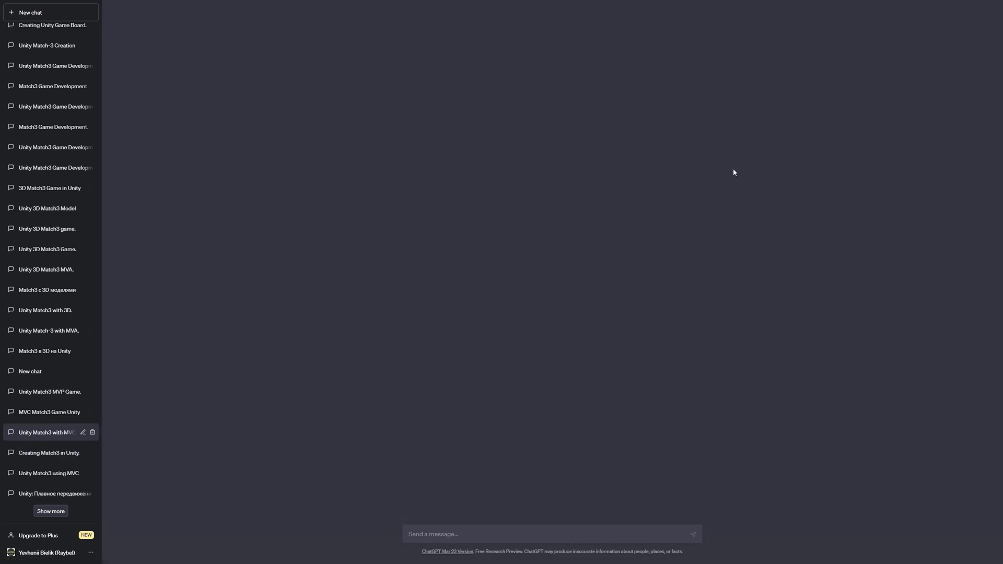
# Step: Scroll up through the Match3Model and Match3Controller code to Step 4
pyautogui.scroll(5, 732, 96)
pyautogui.scroll(5, 731, 96)
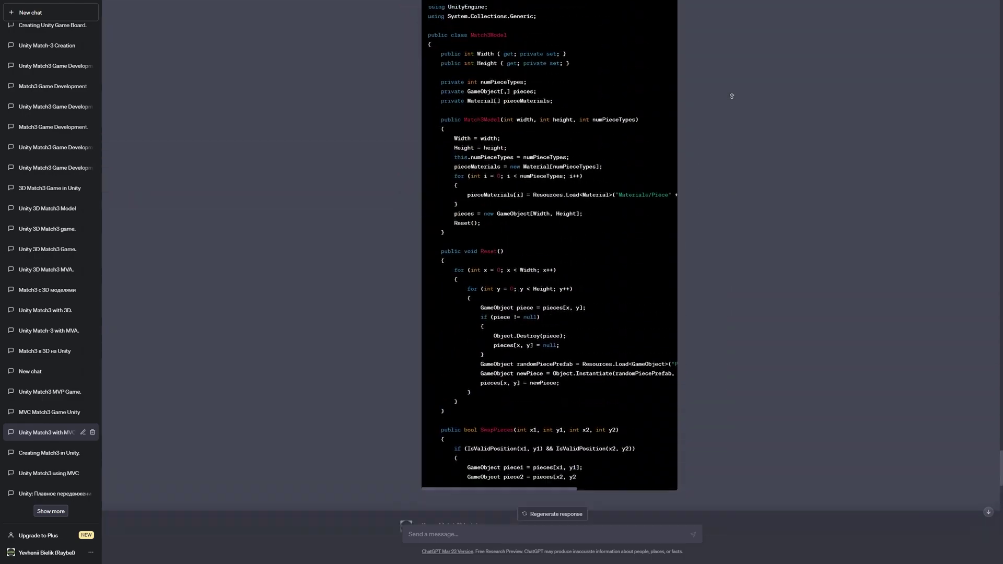
pyautogui.scroll(5, 732, 96)
pyautogui.scroll(5, 731, 96)
pyautogui.scroll(5, 731, 96)
pyautogui.scroll(5, 731, 96)
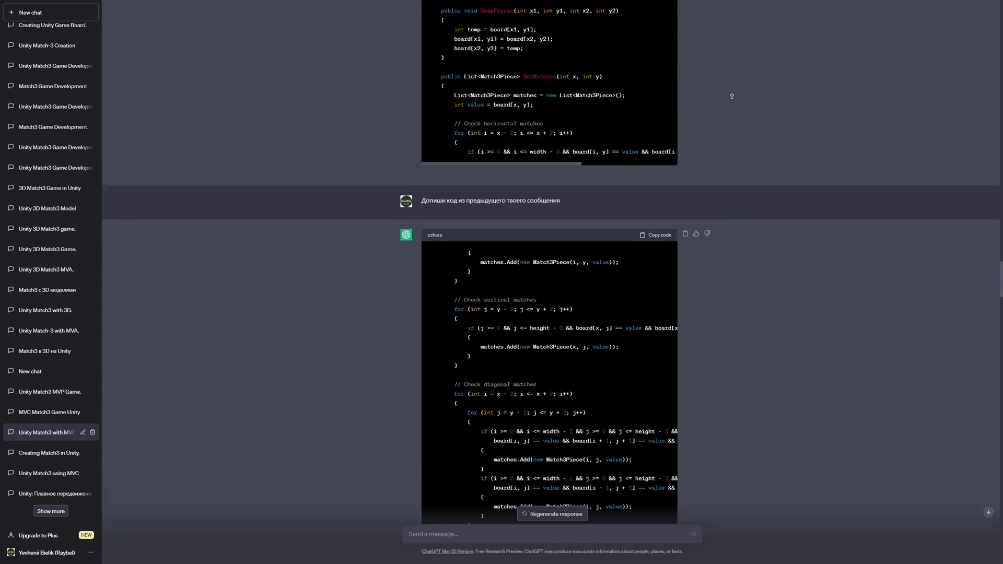
pyautogui.scroll(5, 732, 96)
pyautogui.scroll(5, 732, 96)
pyautogui.scroll(5, 732, 96)
pyautogui.scroll(5, 731, 96)
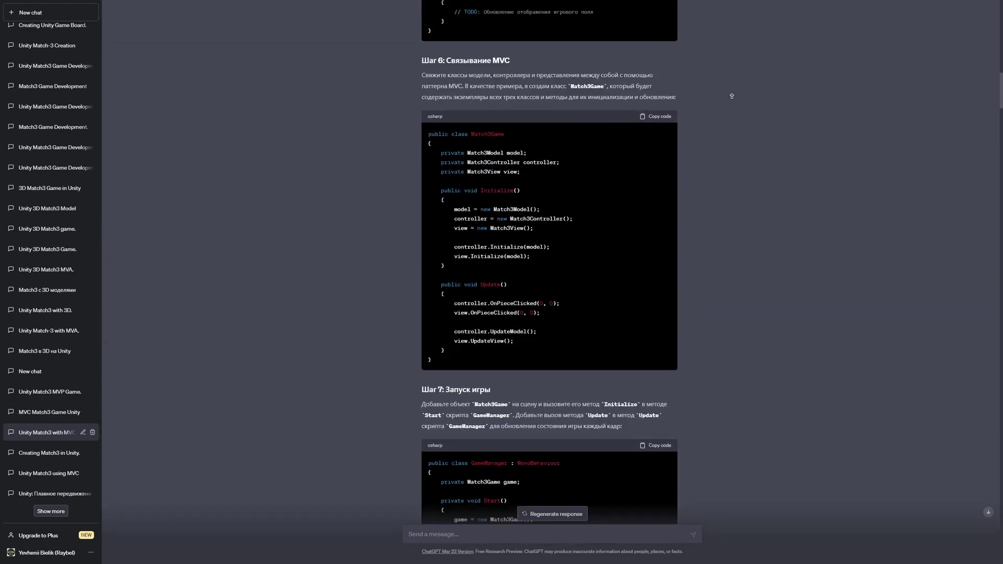
pyautogui.scroll(5, 731, 97)
pyautogui.scroll(8, 732, 96)
pyautogui.scroll(-2, 733, 115)
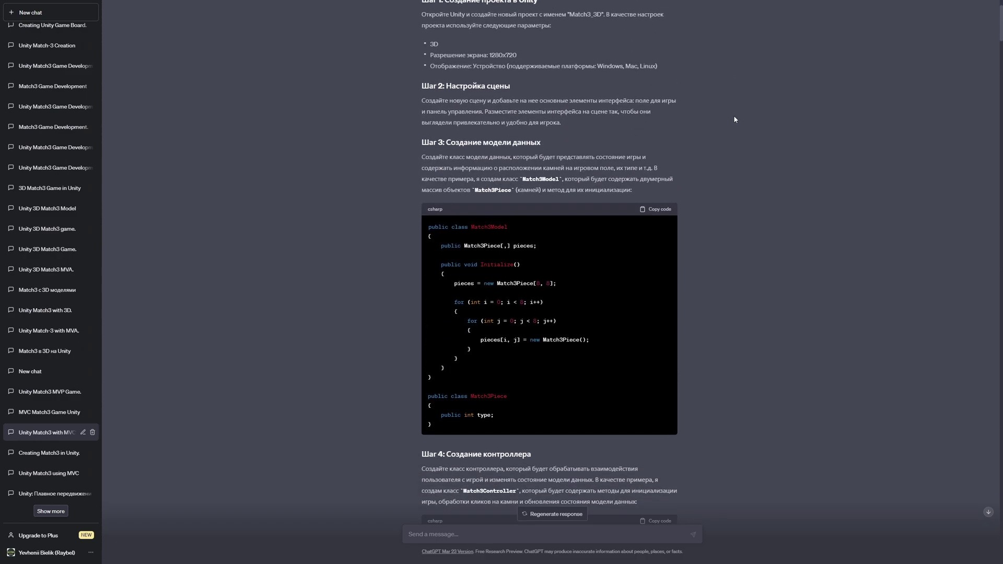
pyautogui.scroll(-4, 735, 132)
pyautogui.scroll(-2, 734, 137)
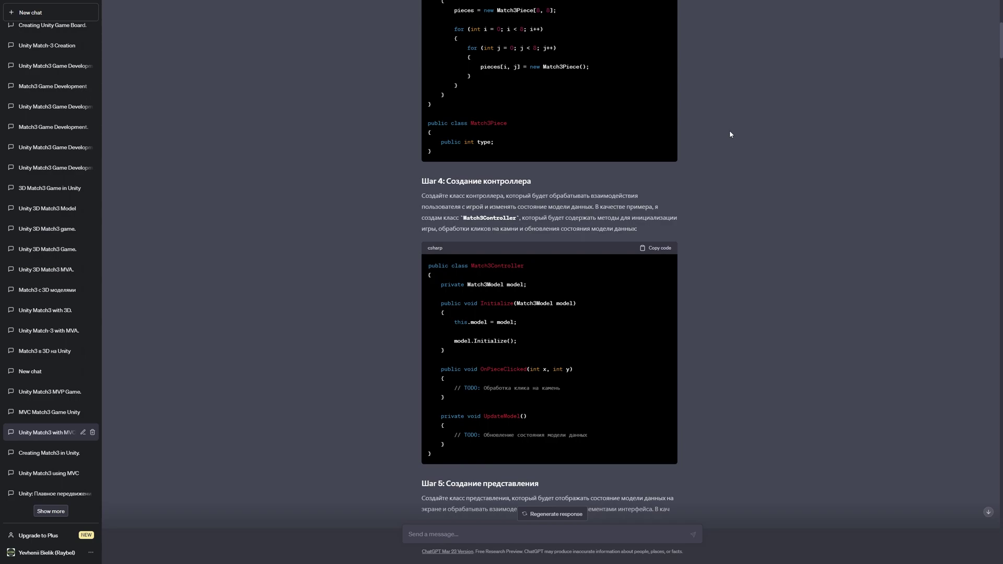
# Step: Open the MVC Match3 Game Unity chat and scroll through its content
pyautogui.click(47, 412)
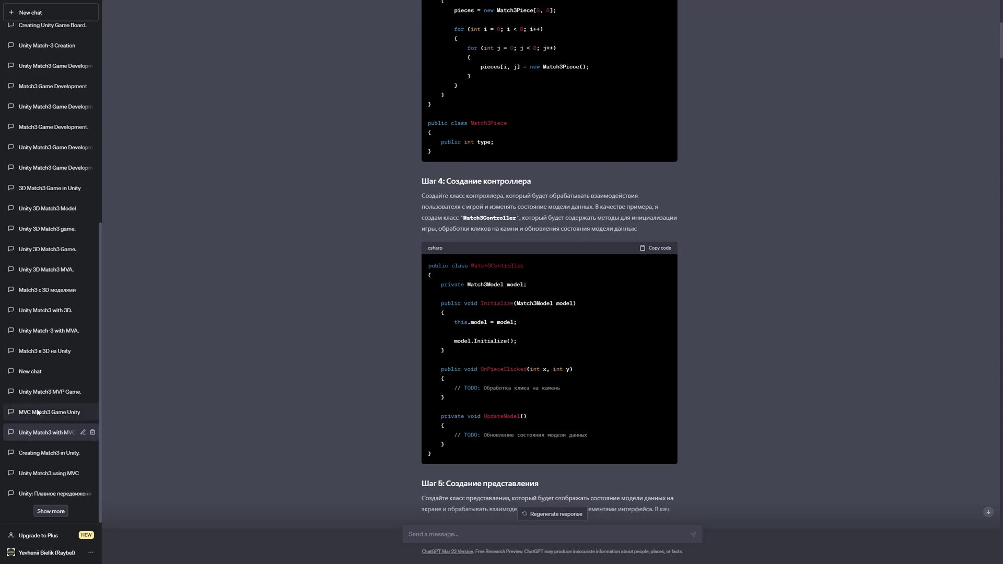
pyautogui.scroll(10, 768, 334)
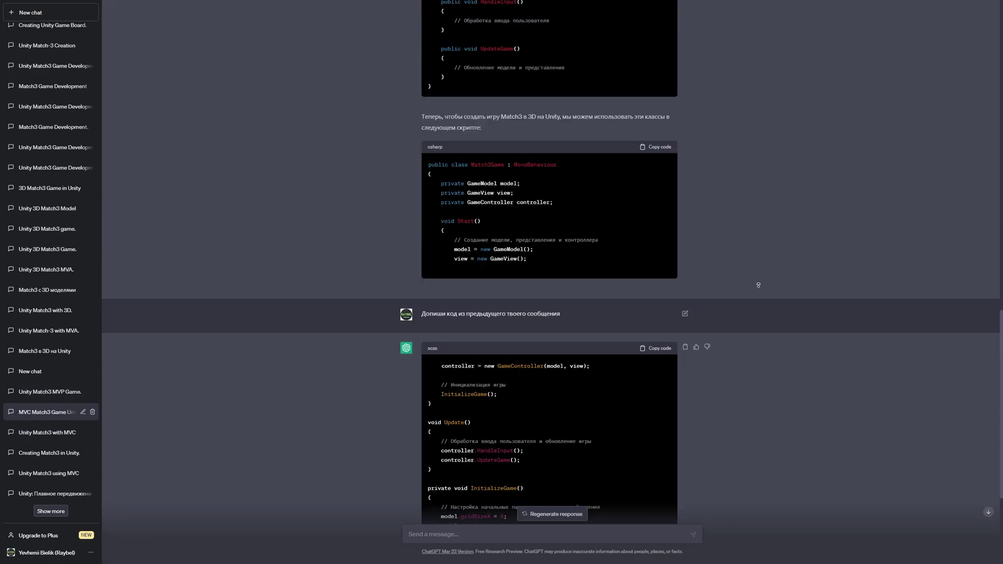
pyautogui.scroll(10, 756, 271)
pyautogui.scroll(-10, 755, 312)
pyautogui.scroll(-10, 757, 463)
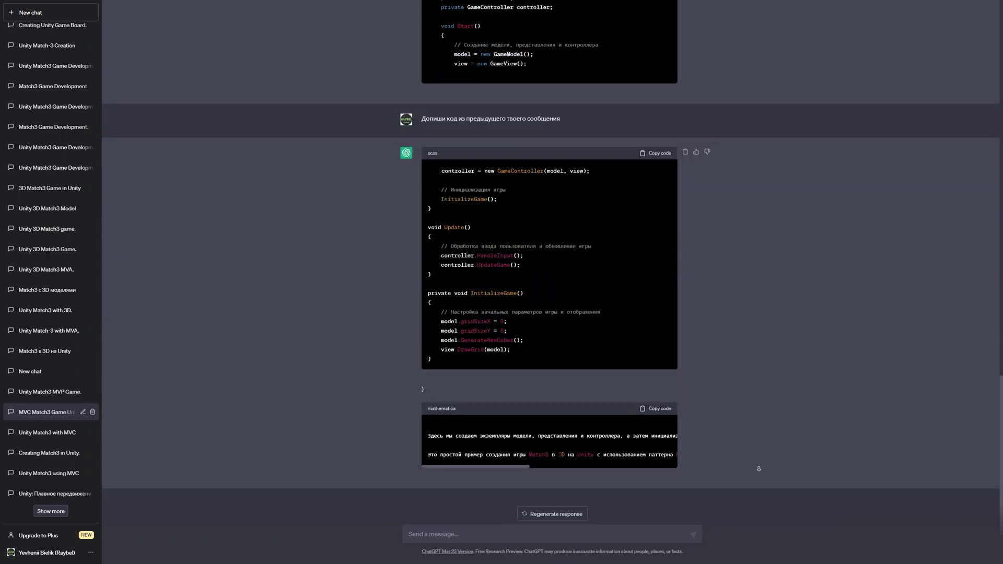
# Step: Open the Unity Match3 MVP Game chat and scroll through its code answers
pyautogui.click(47, 391)
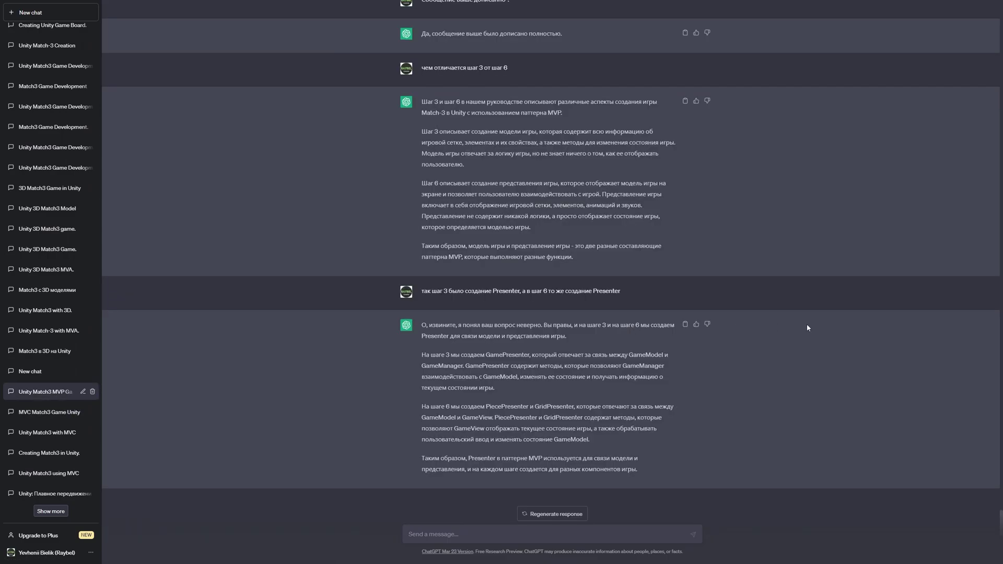
pyautogui.scroll(5, 807, 324)
pyautogui.scroll(10, 806, 188)
pyautogui.scroll(10, 806, 178)
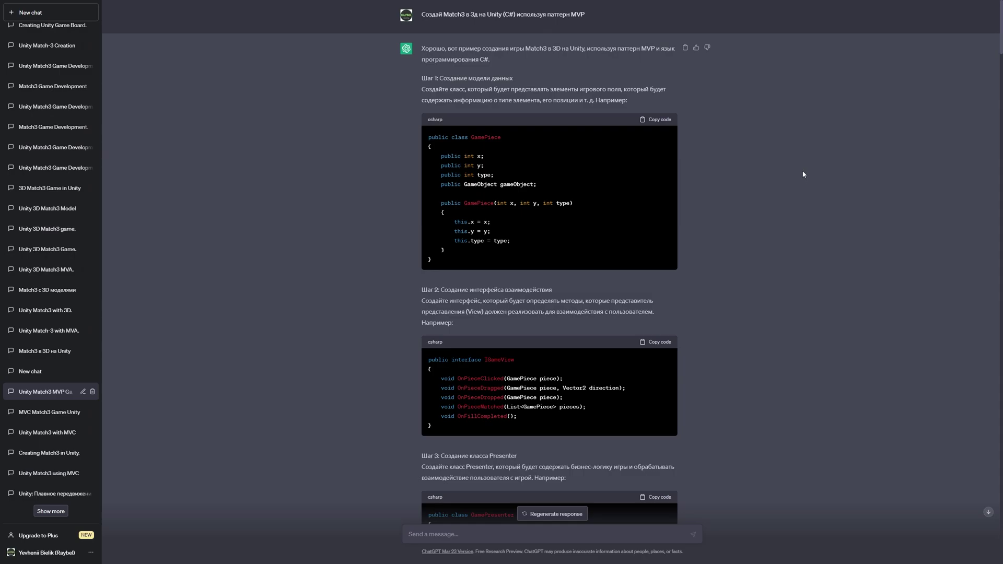
pyautogui.scroll(-3, 754, 169)
pyautogui.scroll(-5, 744, 162)
pyautogui.scroll(-10, 713, 168)
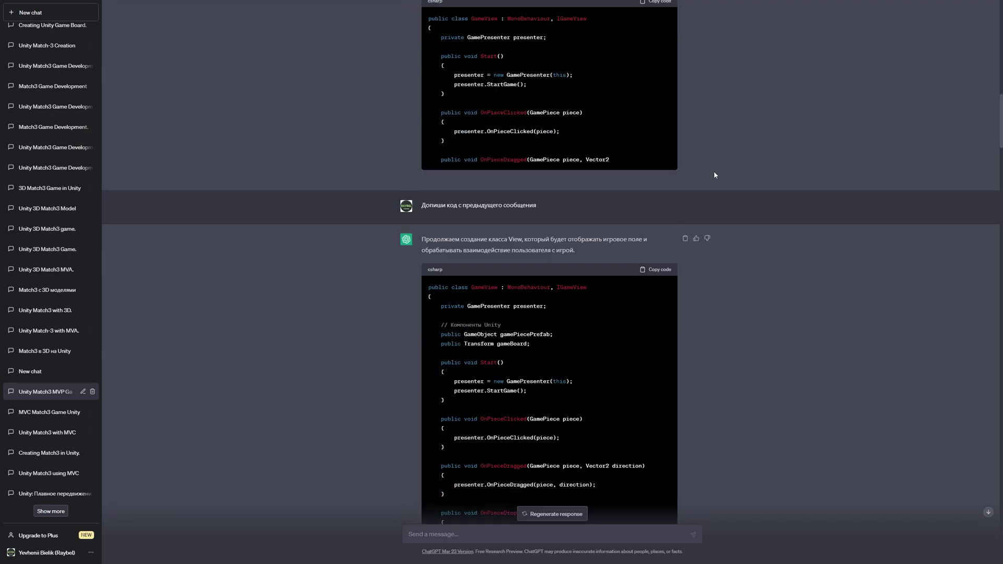
pyautogui.scroll(-1, 714, 171)
pyautogui.scroll(2, 713, 170)
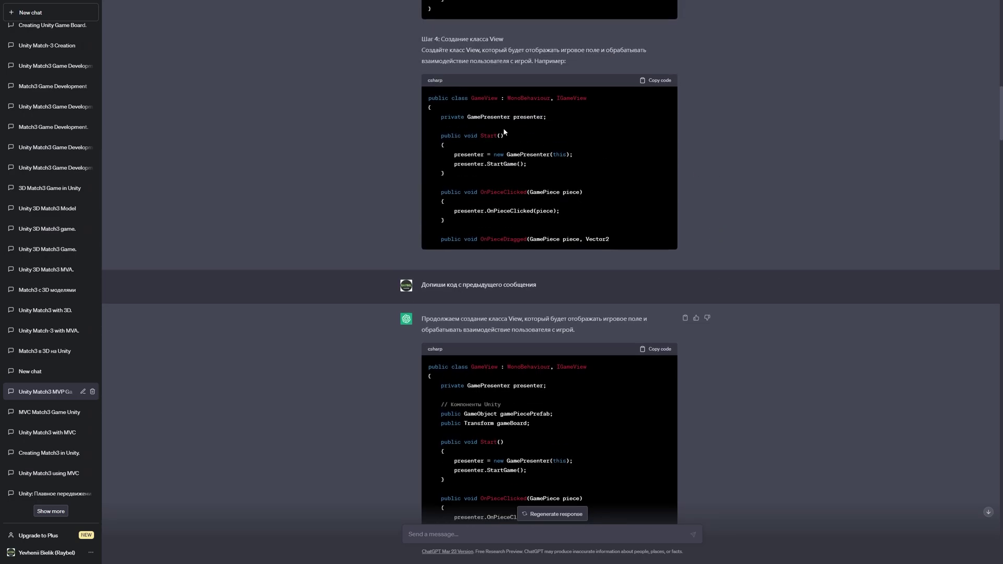
# Step: Select parts of the completed GameView code, then open the Unity Match-3 with MVA chat
pyautogui.moveTo(428, 98); pyautogui.dragTo(566, 131)
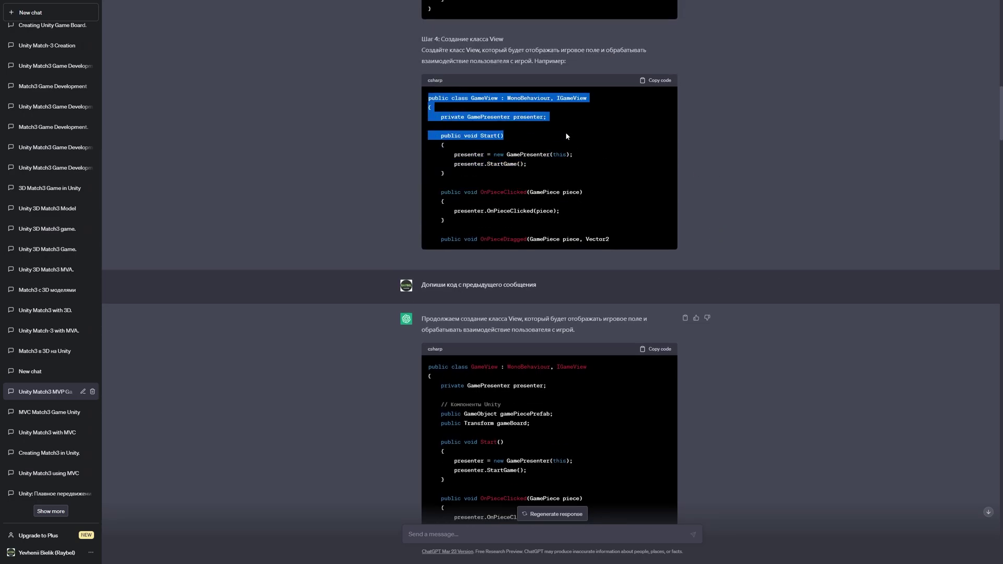
pyautogui.moveTo(530, 270); pyautogui.dragTo(501, 285)
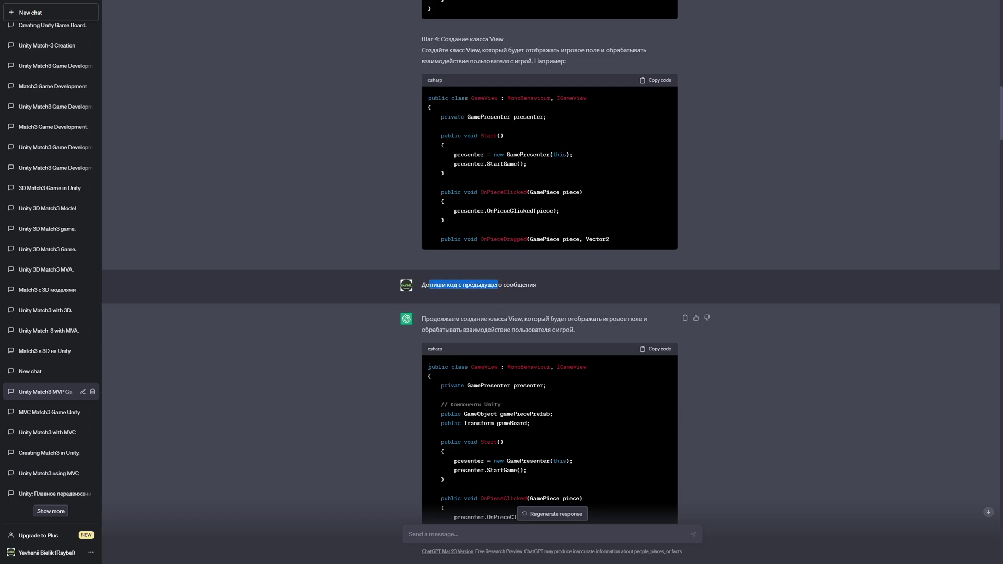
pyautogui.moveTo(428, 366); pyautogui.dragTo(535, 424)
pyautogui.click(540, 430)
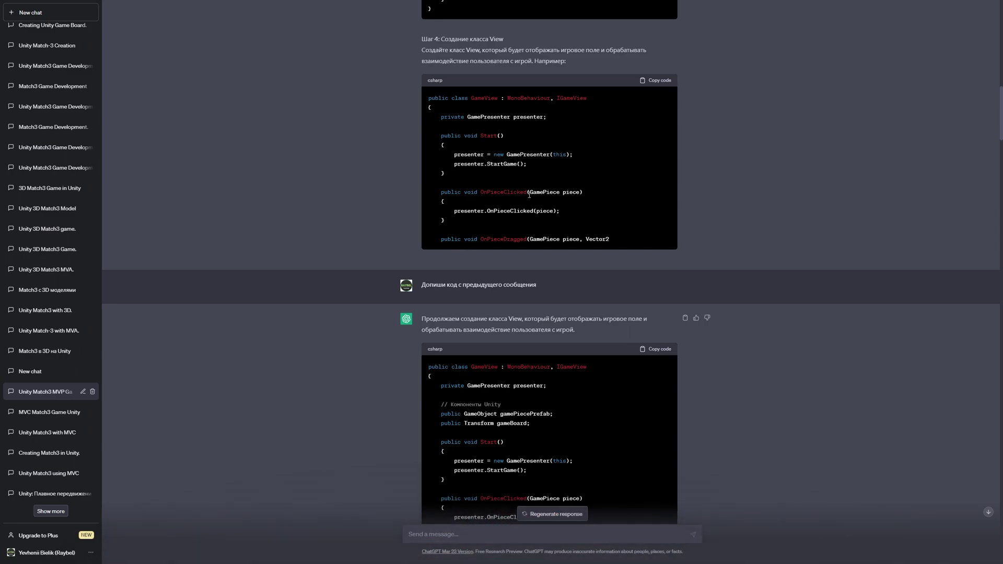
pyautogui.click(67, 332)
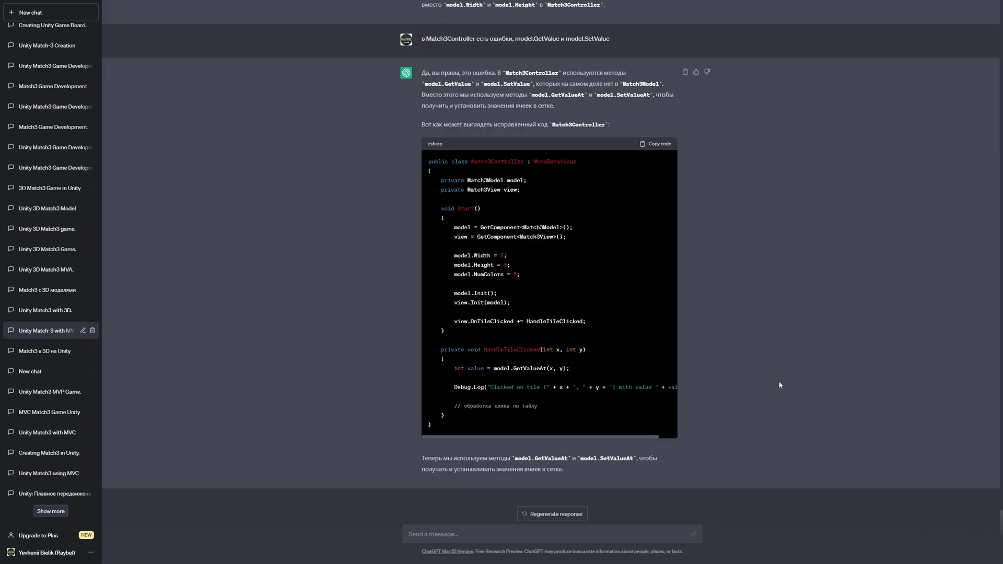
# Step: Review the MVA chat's corrected Match3Controller code, then open the Unity Match3 with 3D chat
pyautogui.scroll(10, 789, 313)
pyautogui.scroll(10, 789, 253)
pyautogui.scroll(10, 789, 253)
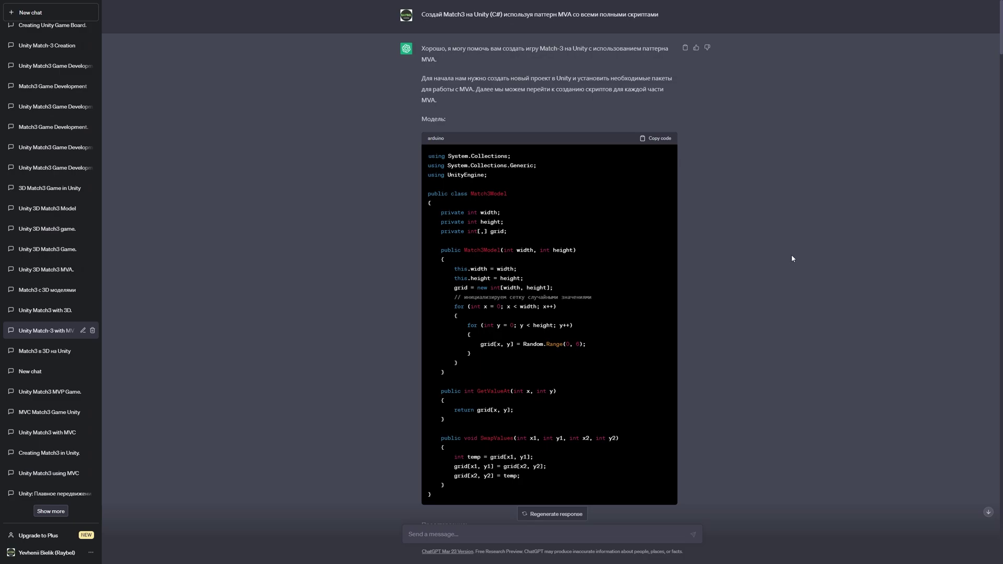
pyautogui.scroll(-15, 790, 259)
pyautogui.scroll(-15, 792, 482)
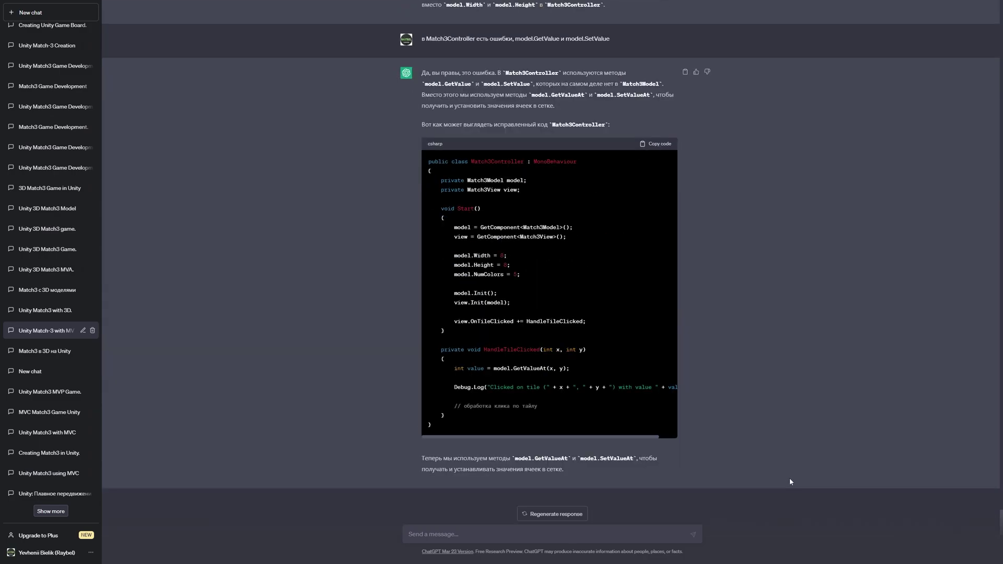
pyautogui.middleClick(764, 459)
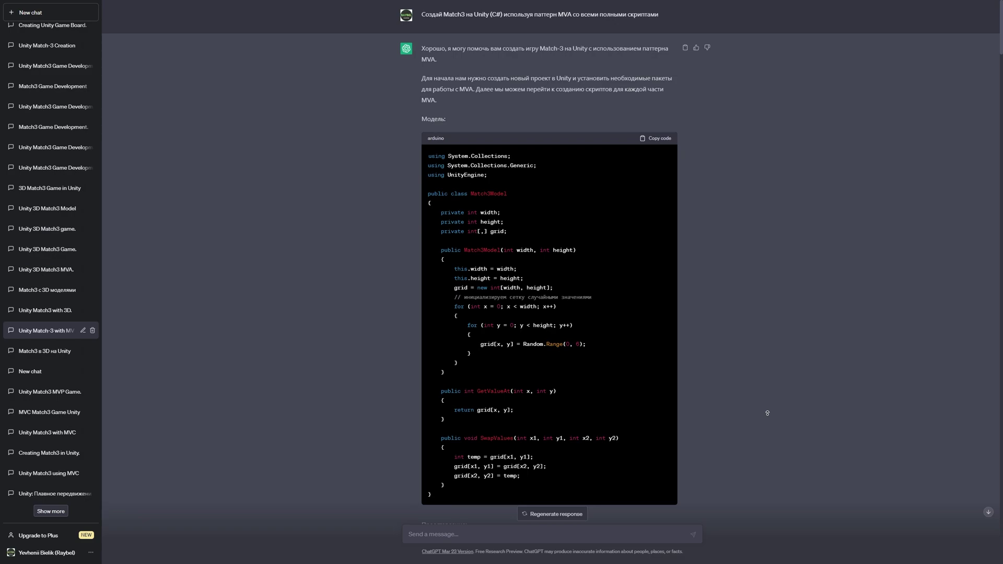
pyautogui.click(36, 310)
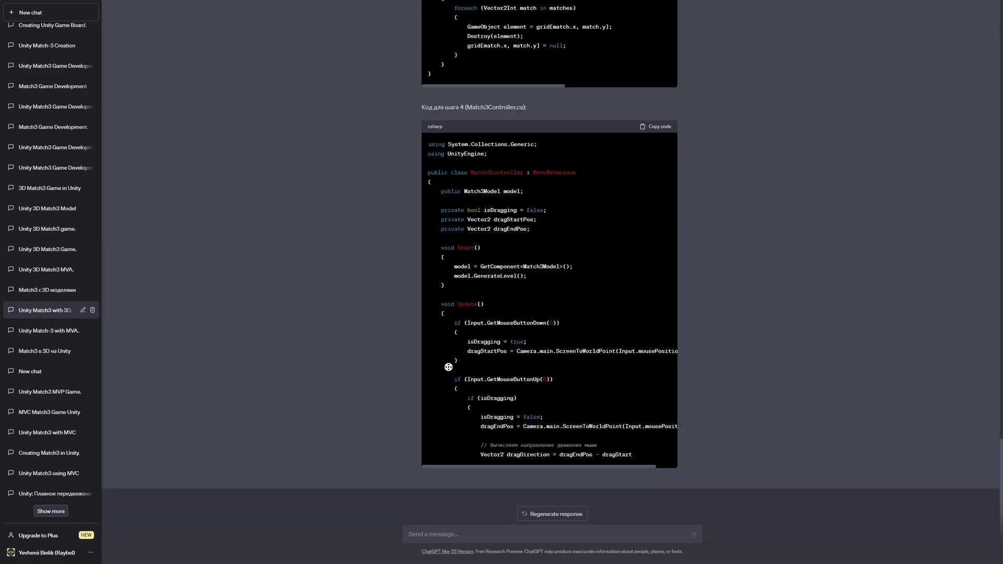
# Step: Open the 'Match3 с 3D моделями' chat, then the Unity 3D Match3 Model chat
pyautogui.scroll(15, 441, 100)
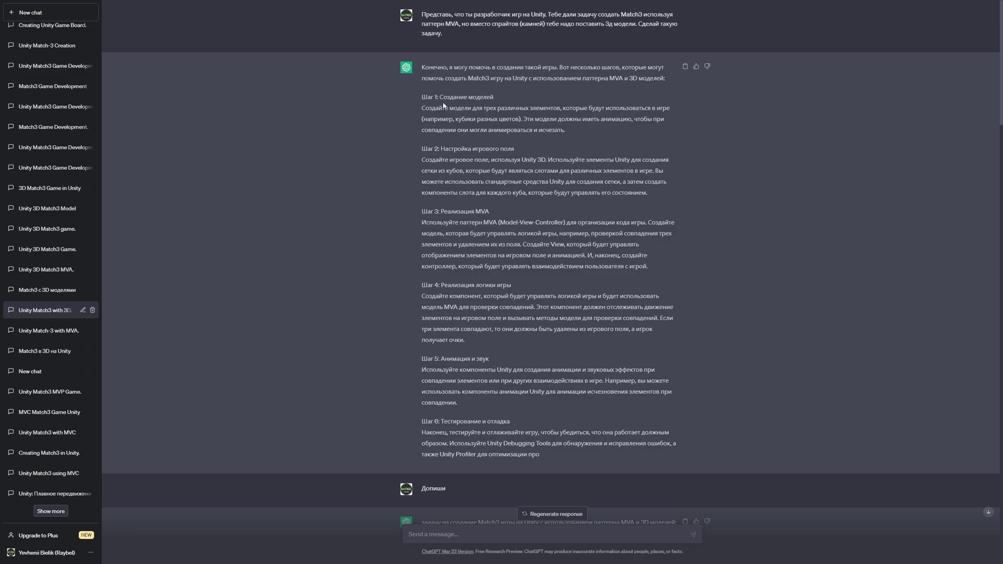
pyautogui.click(47, 290)
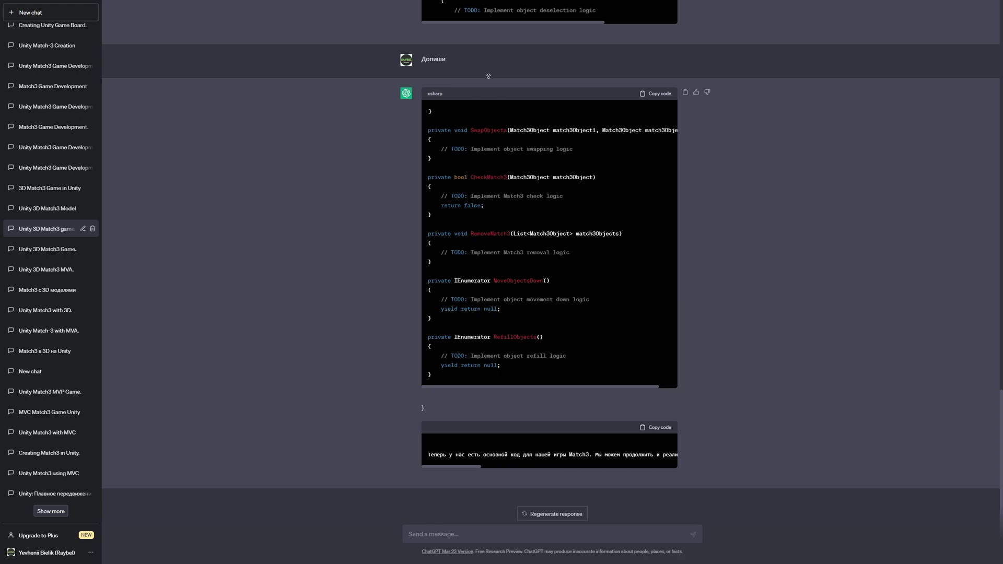
pyautogui.scroll(20, 488, 76)
pyautogui.scroll(20, 496, 52)
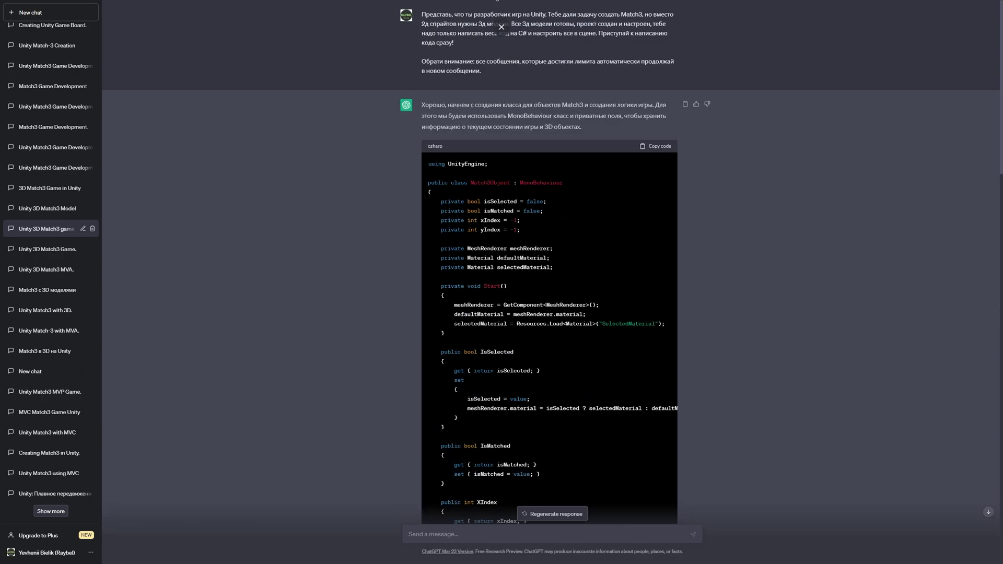
pyautogui.click(47, 208)
pyautogui.scroll(20, 459, 78)
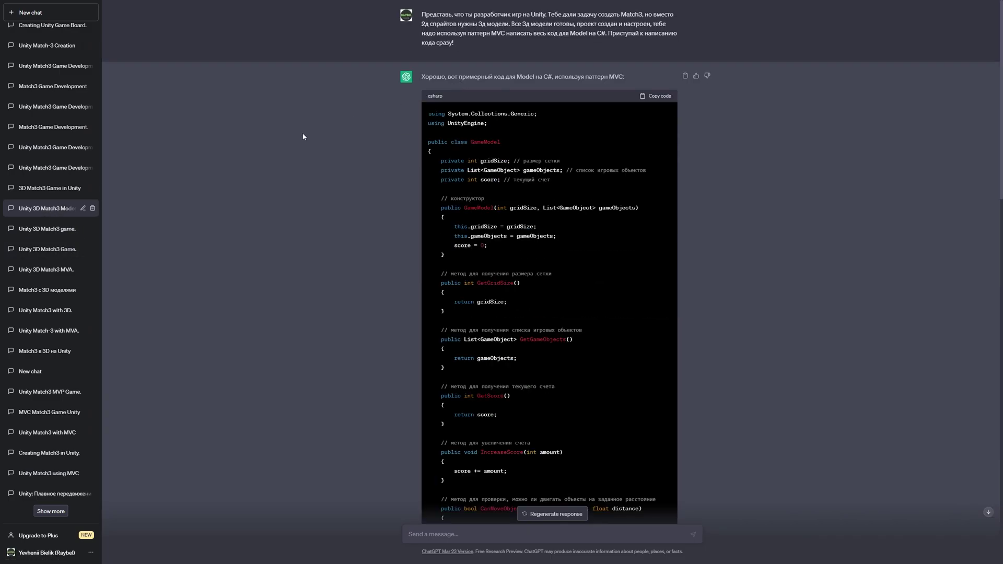
# Step: Browse another Unity Match3 development chat, then open Unity Match-3 Creation
pyautogui.click(53, 147)
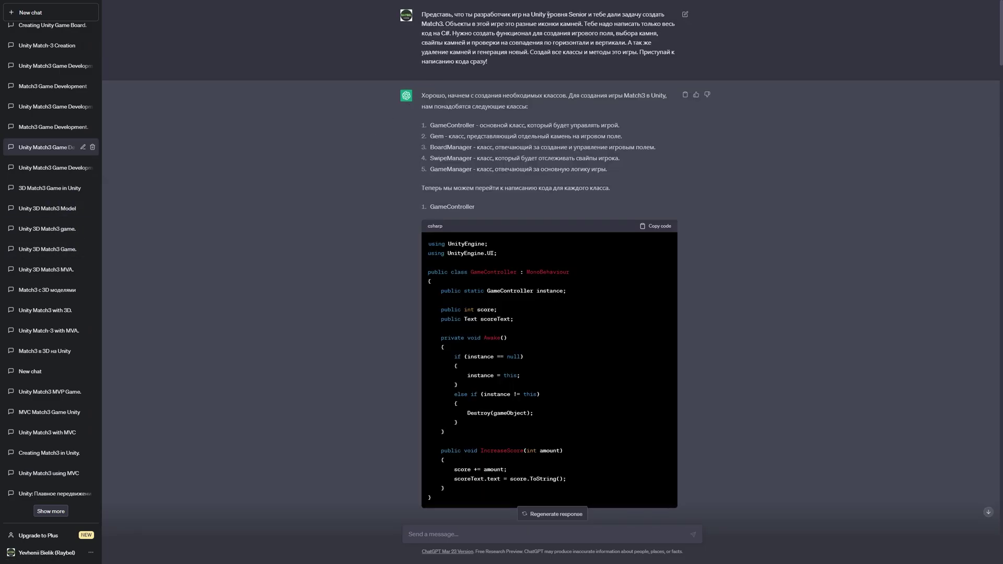
pyautogui.moveTo(566, 15); pyautogui.dragTo(587, 15)
pyautogui.click(707, 68)
pyautogui.scroll(4, 52, 235)
pyautogui.click(36, 241)
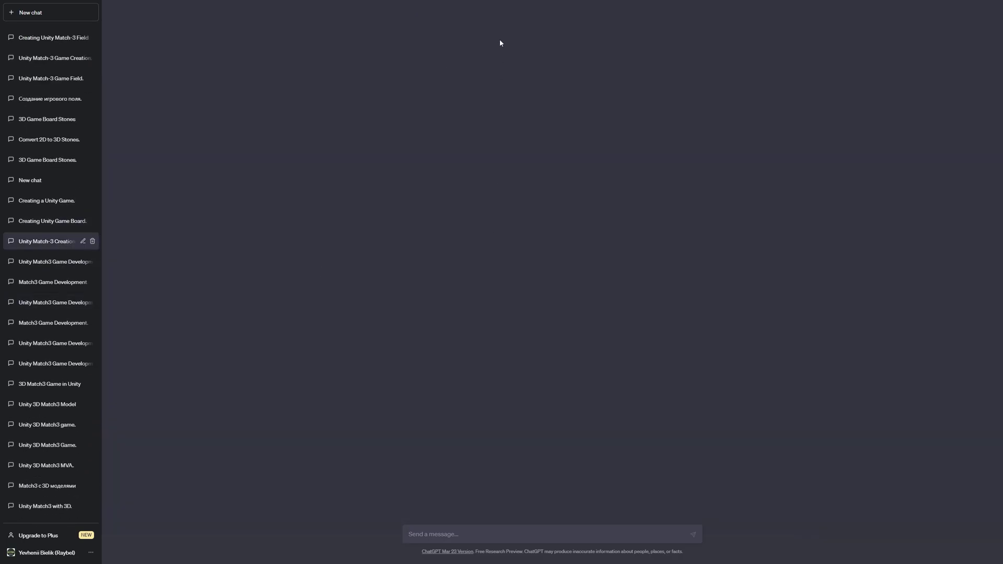
# Step: Open the 3D Game Board Stones chat and scroll through its board-generation code
pyautogui.scroll(10, 486, 41)
pyautogui.scroll(10, 475, 41)
pyautogui.scroll(10, 465, 42)
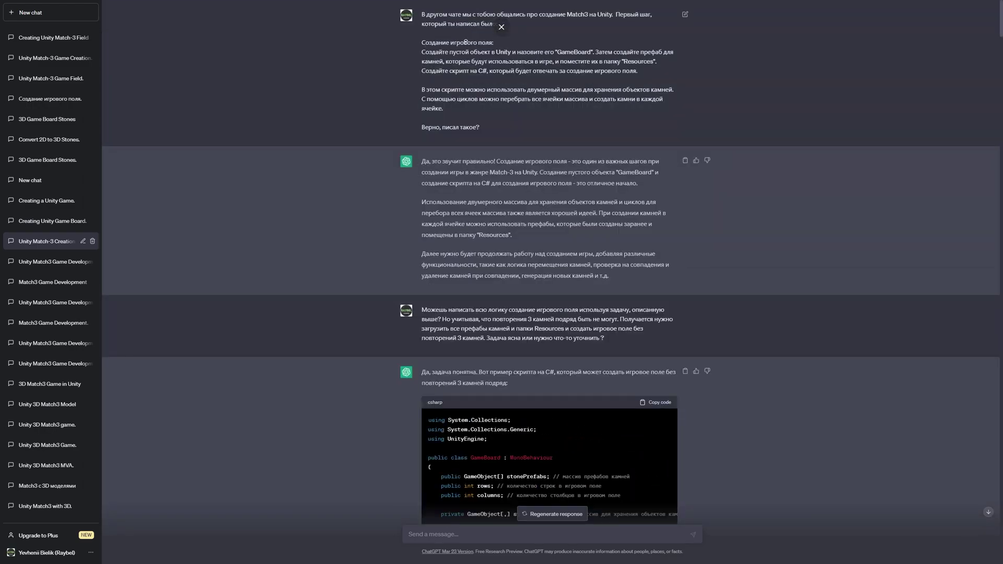
pyautogui.click(47, 119)
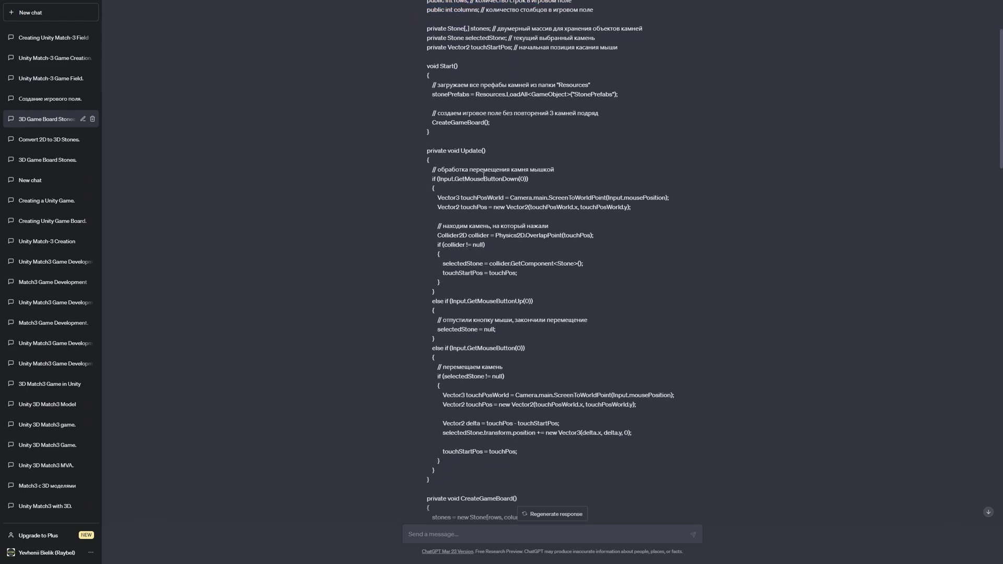
pyautogui.scroll(-2, 509, 213)
pyautogui.scroll(-2, 508, 215)
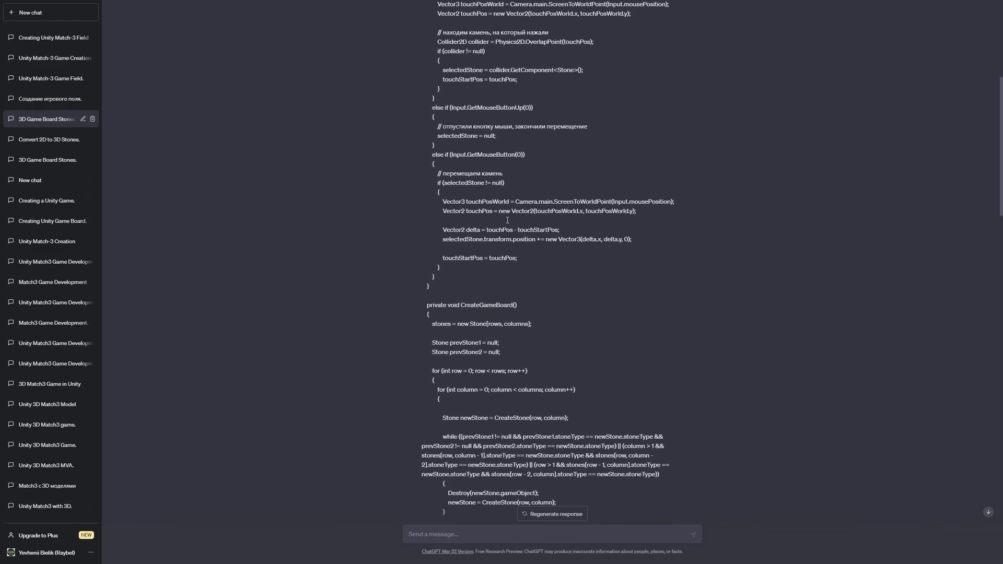
pyautogui.scroll(-1, 507, 219)
pyautogui.scroll(-2, 505, 222)
pyautogui.scroll(3, 502, 222)
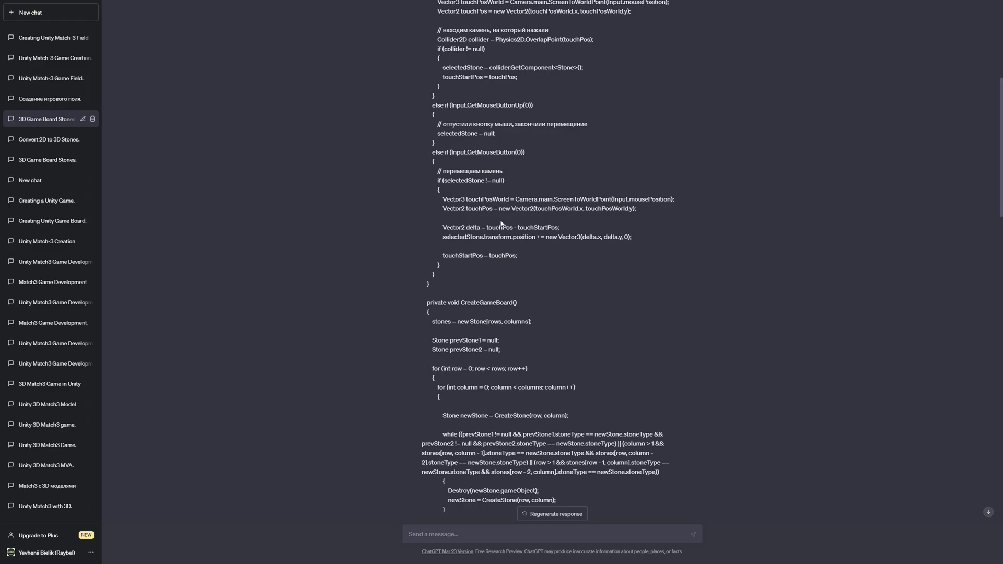
# Step: Check the stone-moving and Creating Game Board chats, then run the Unity scene with Ctrl+P
pyautogui.scroll(3, 53, 89)
pyautogui.click(58, 78)
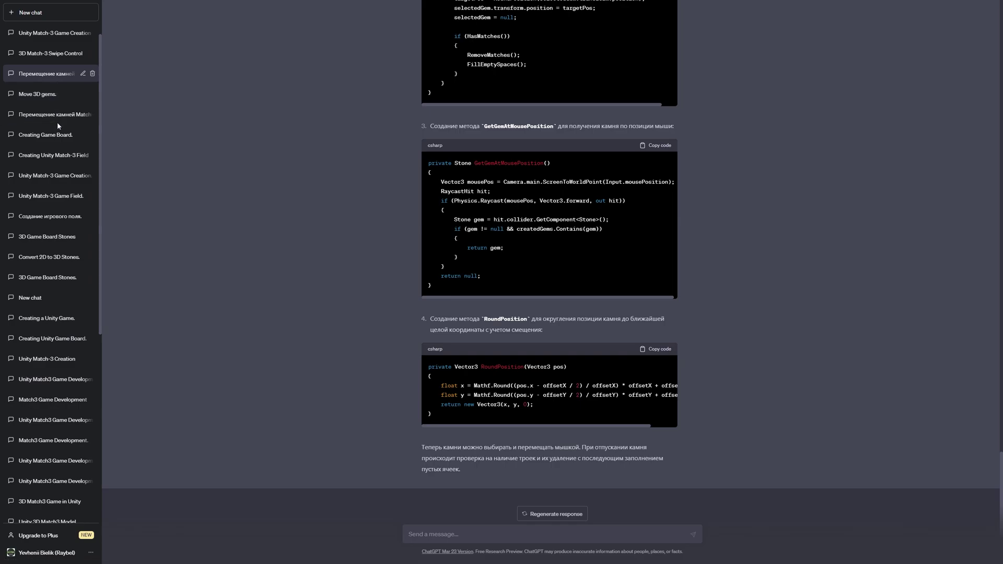
pyautogui.click(57, 137)
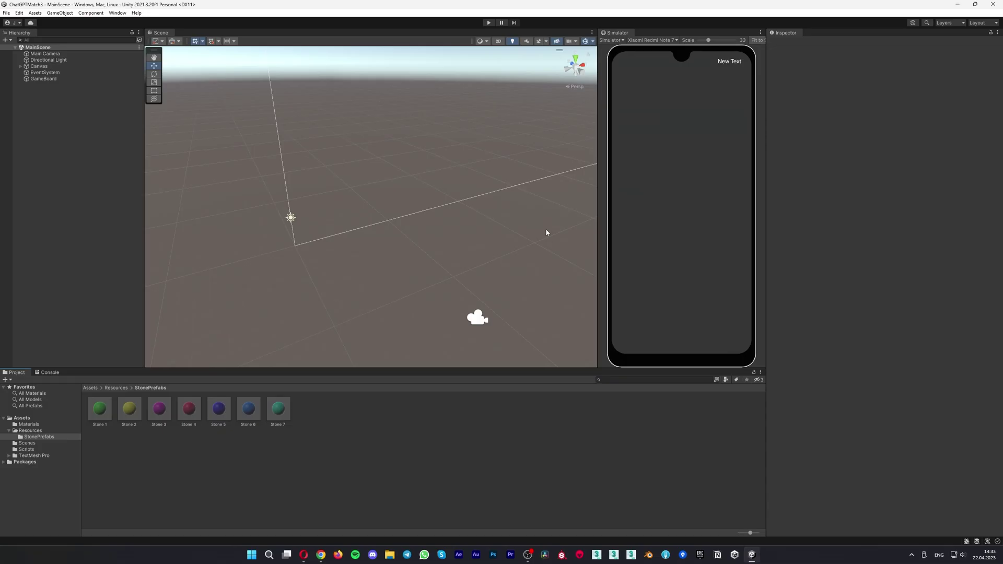
pyautogui.hotkey('ctrl', 'p')
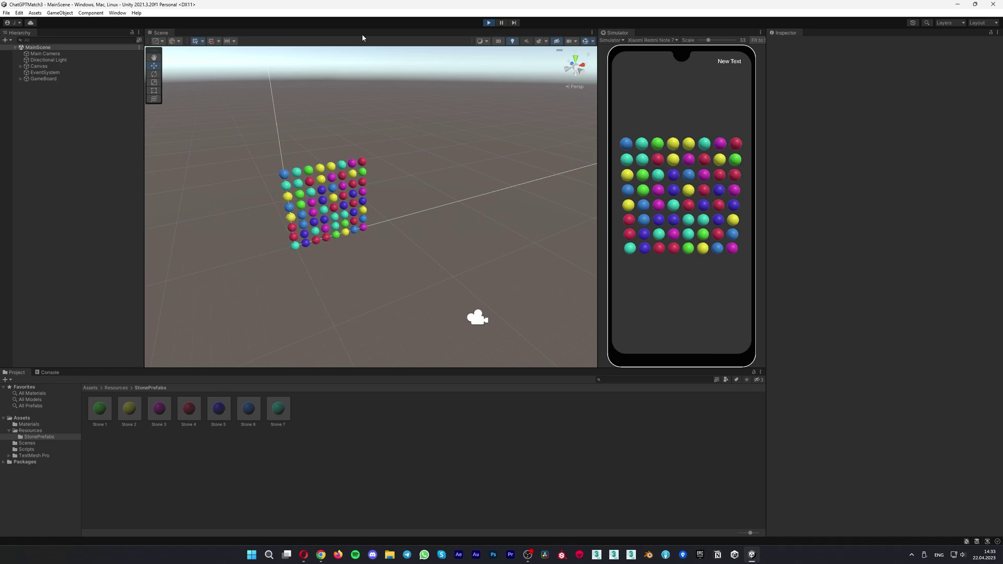
# Step: Expand GameBoard, confirm Stone 7(Clone)'s Stone Type is Cyan, then stop Play mode
pyautogui.click(43, 78)
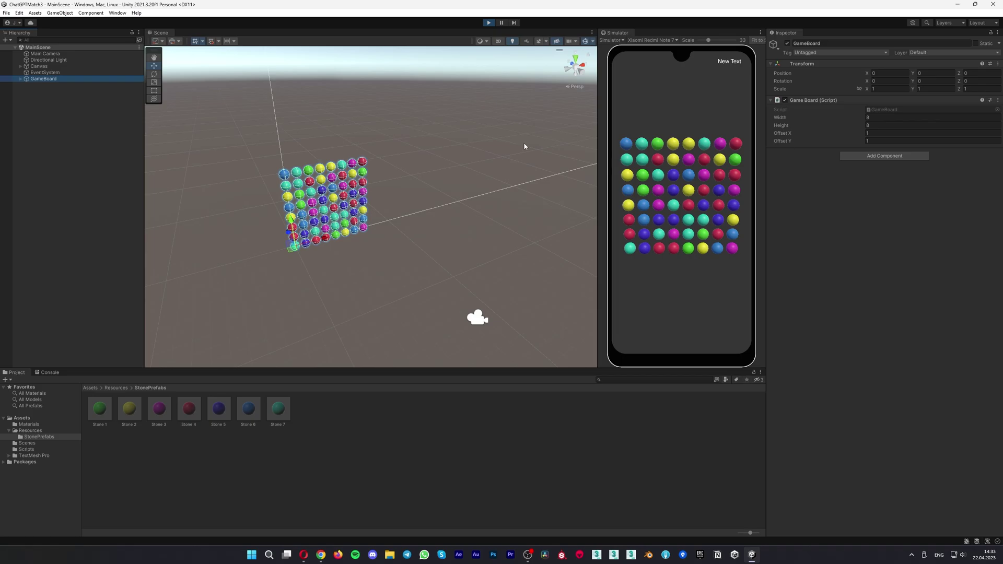
pyautogui.click(20, 79)
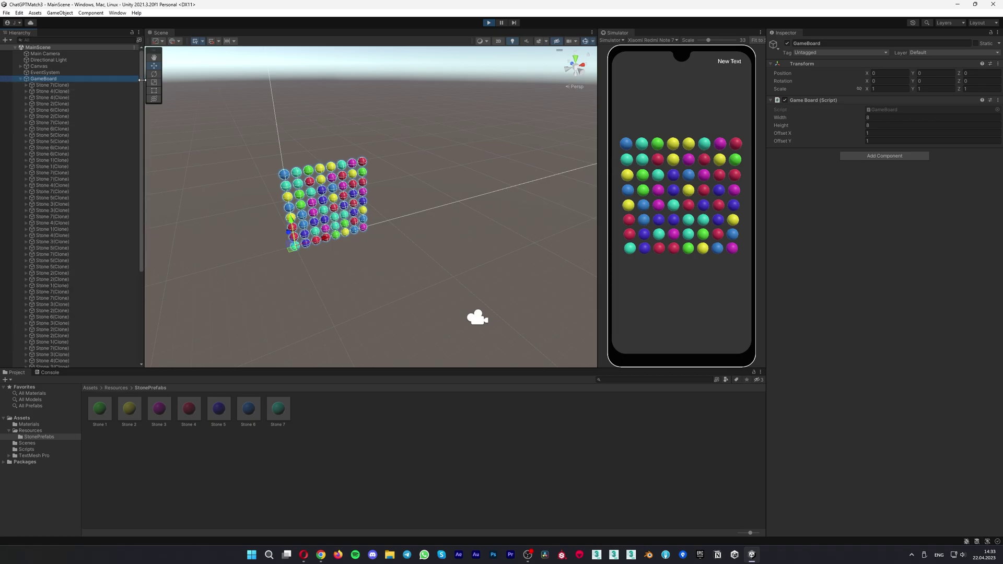
pyautogui.click(296, 172)
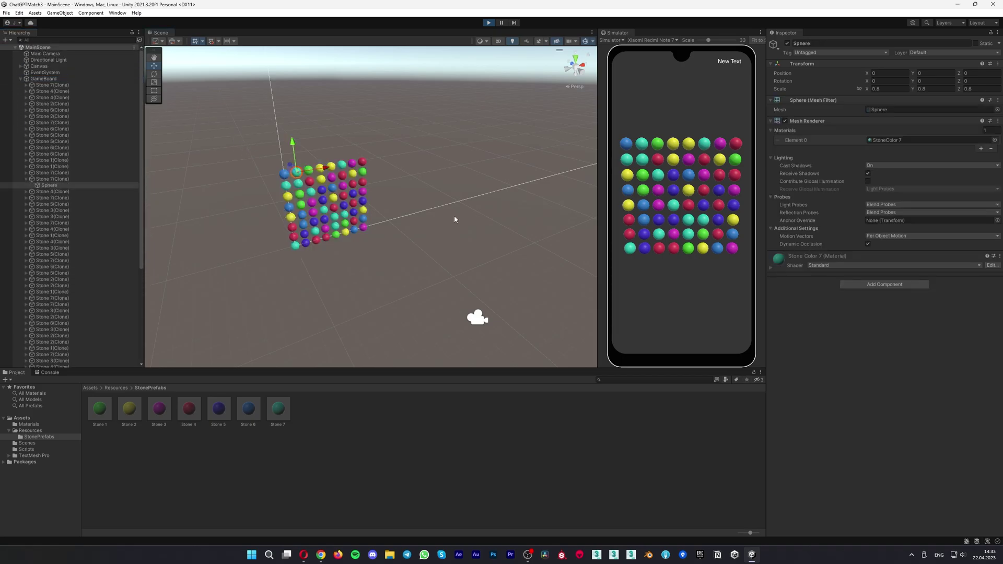
pyautogui.click(52, 178)
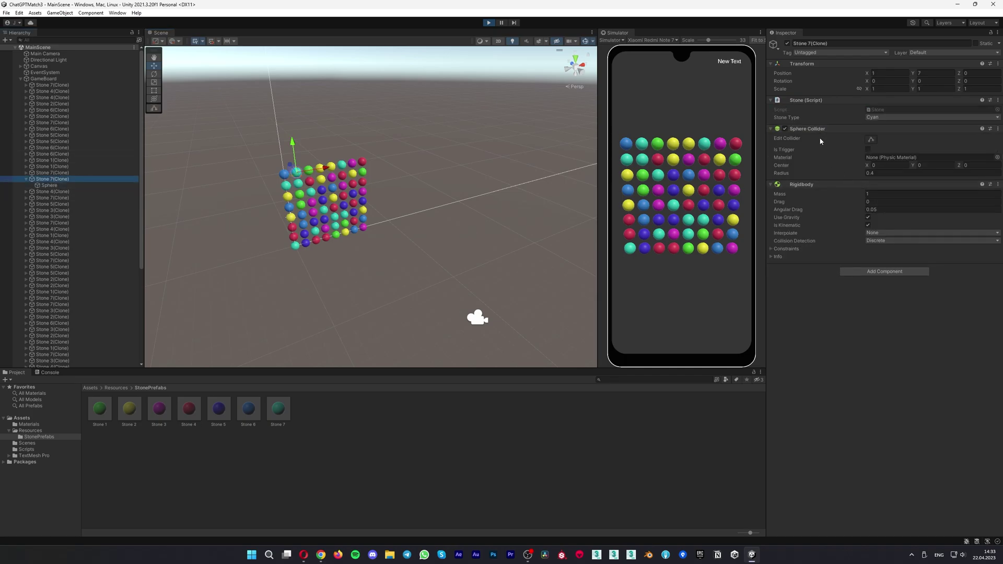
pyautogui.click(880, 118)
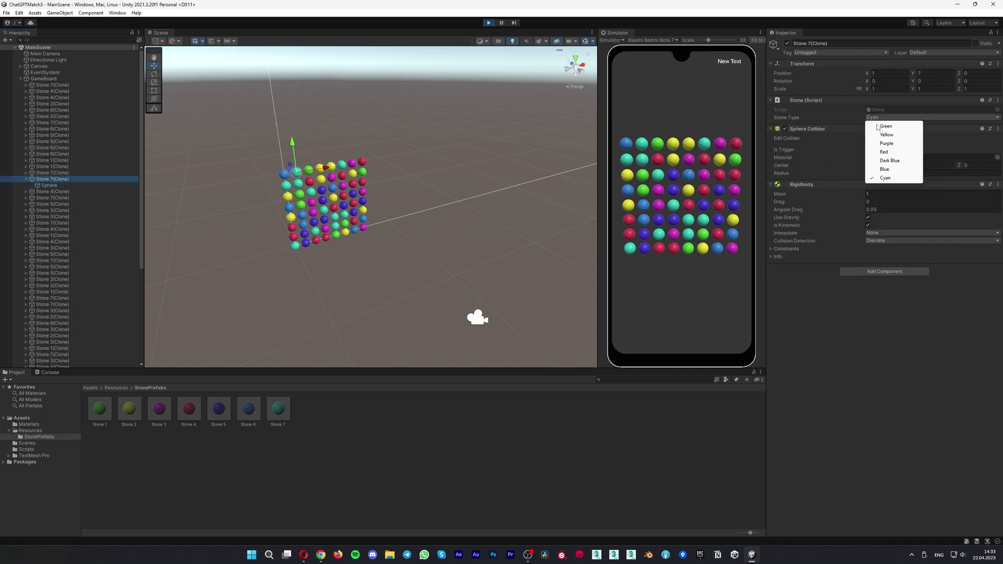
pyautogui.click(862, 323)
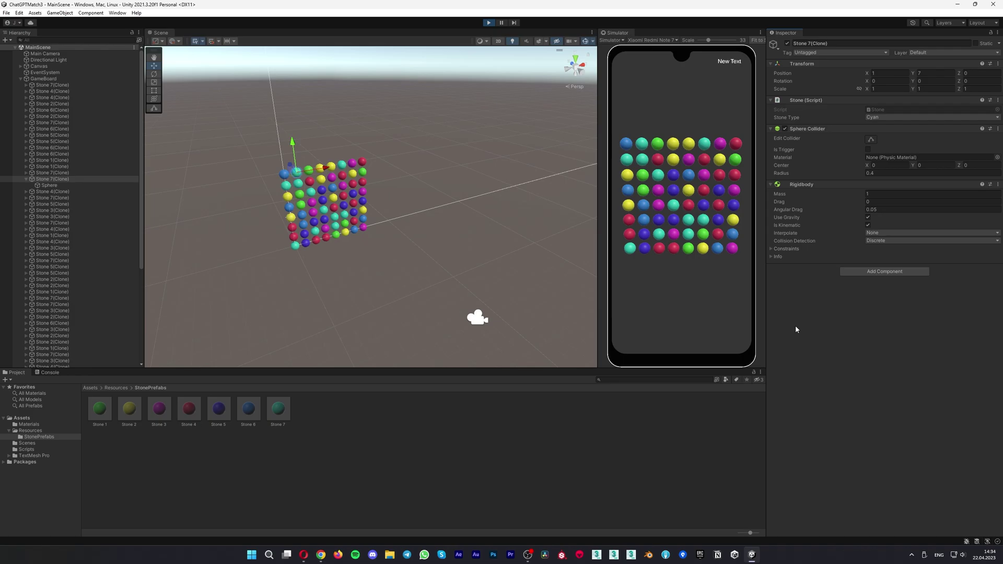
pyautogui.click(490, 23)
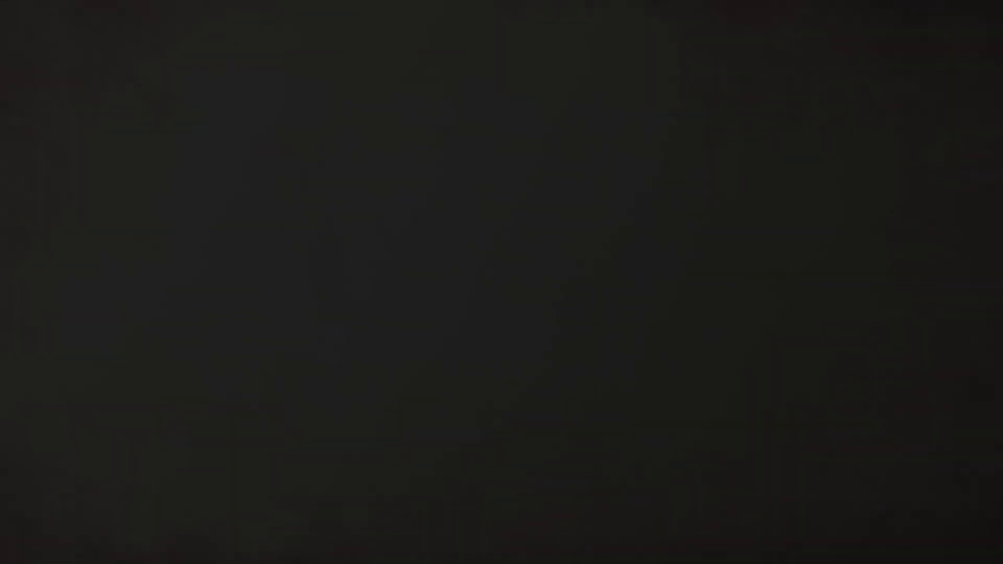